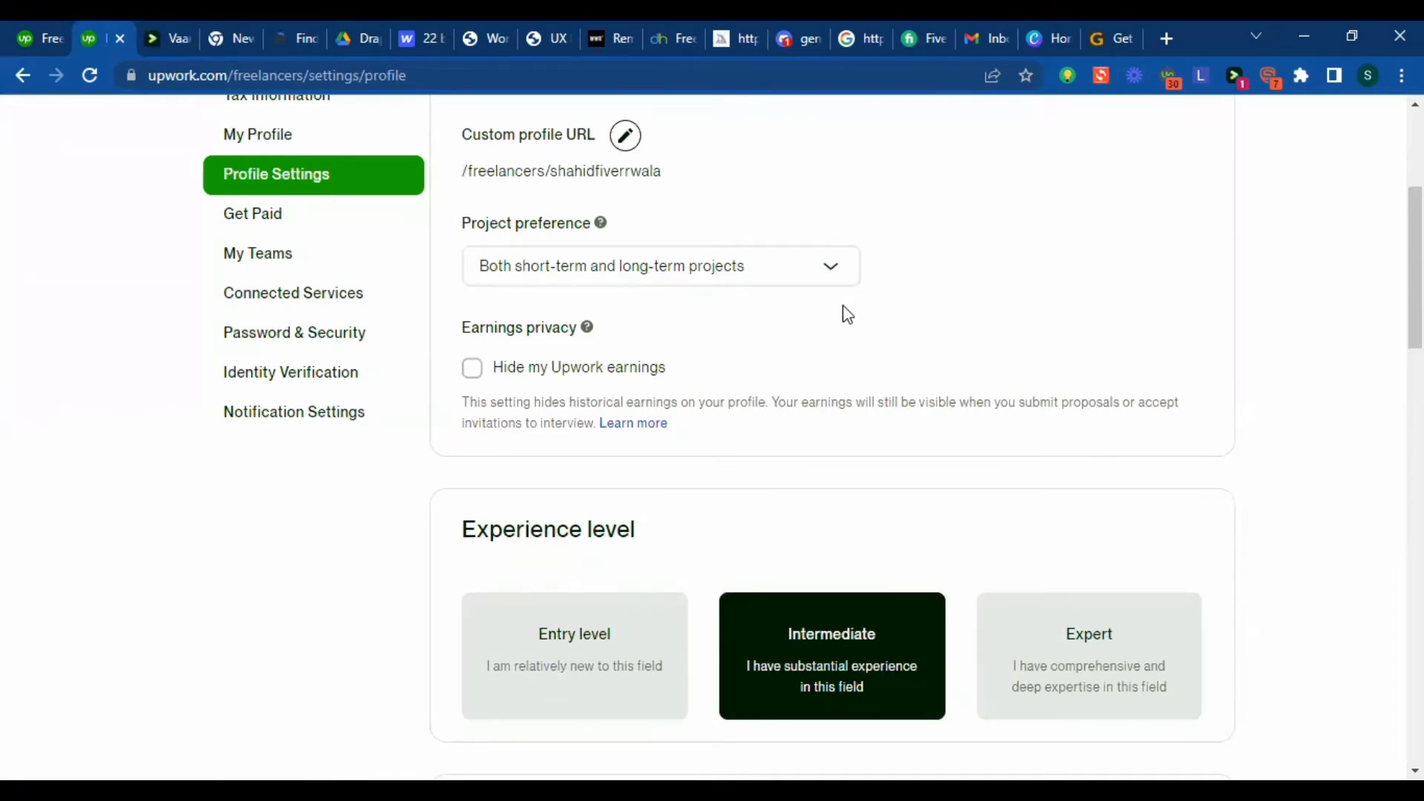
Set the profile's experience level to Expert
scroll(865, 338, "down", 3)
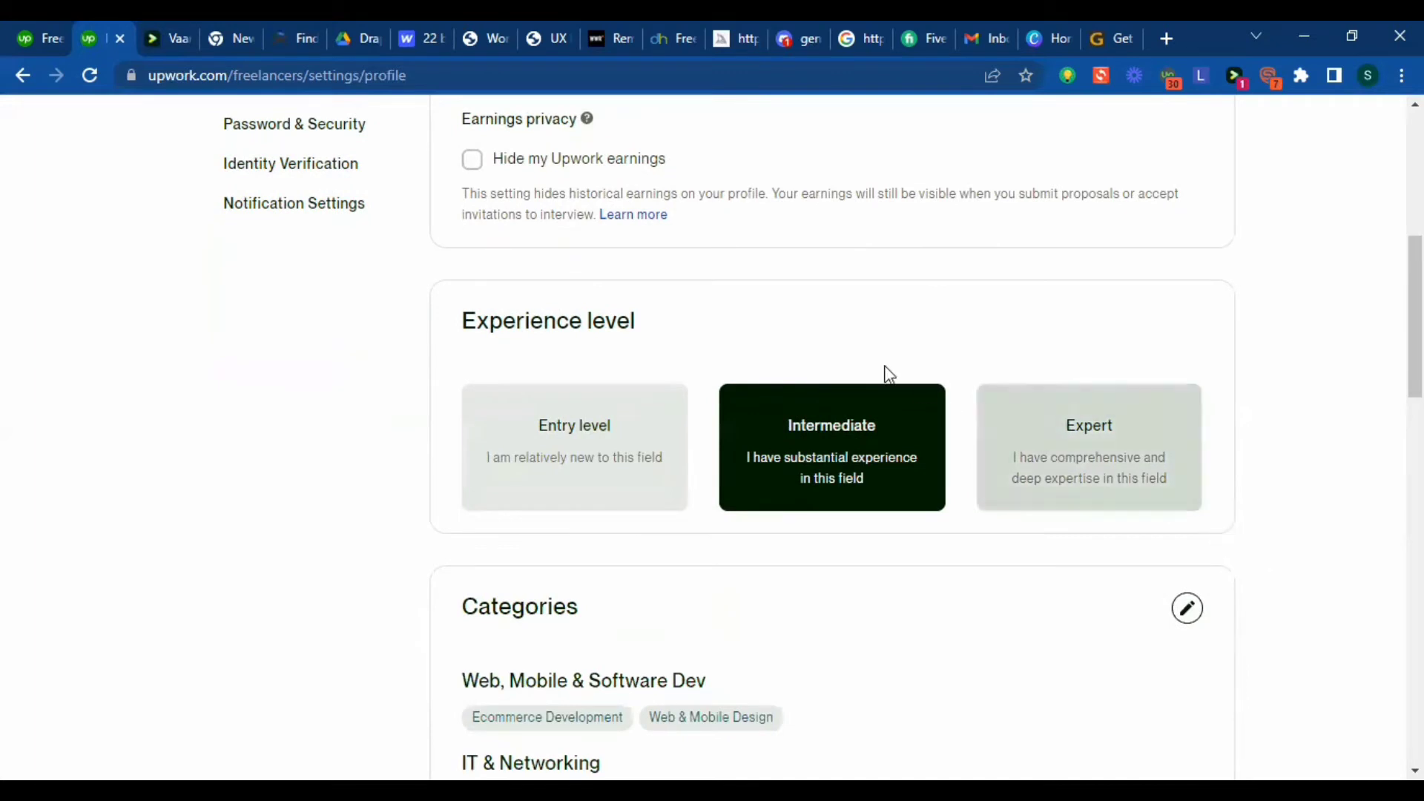
left_click(1086, 469)
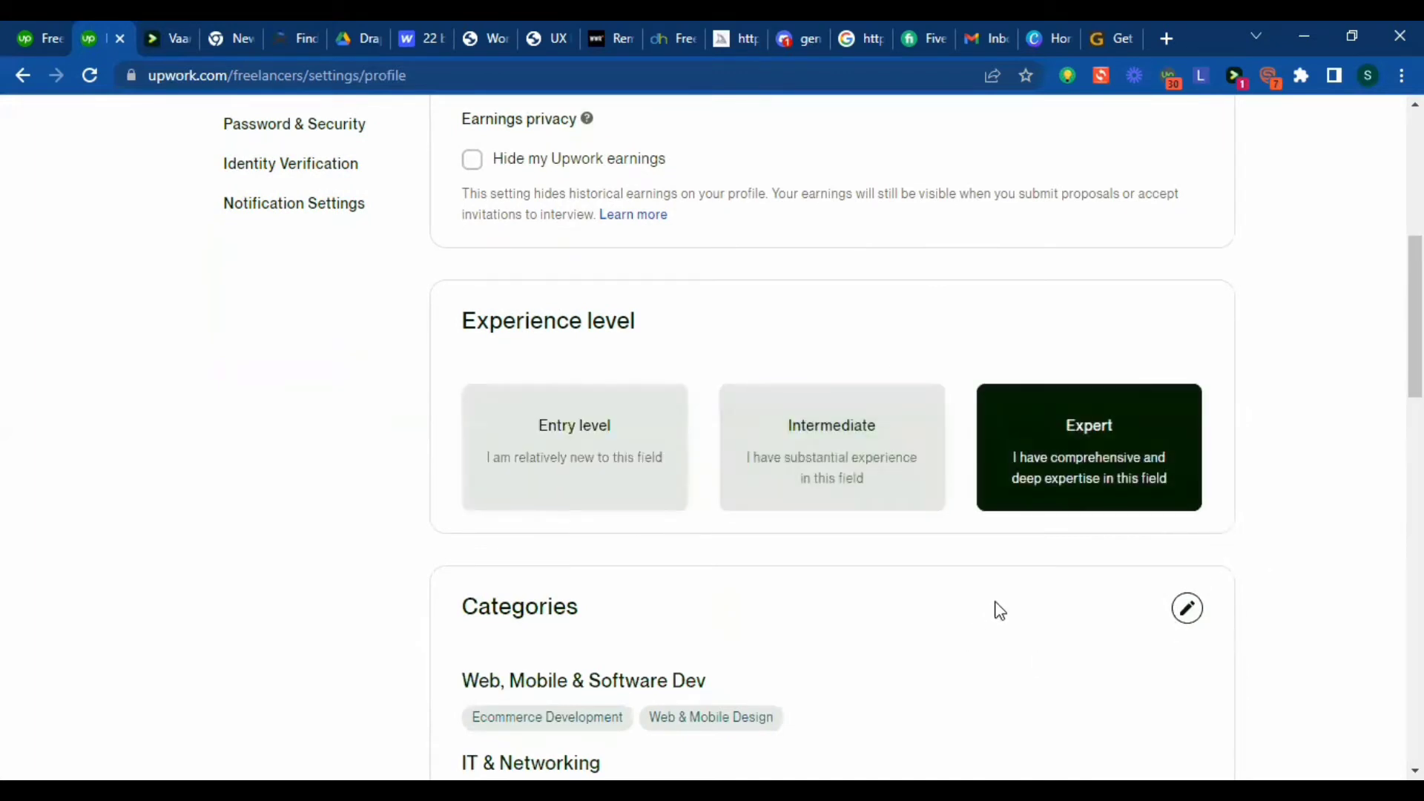
Review the service categories listed in the profile settings
scroll(1001, 614, "down", 1)
scroll(1001, 614, "down", 3)
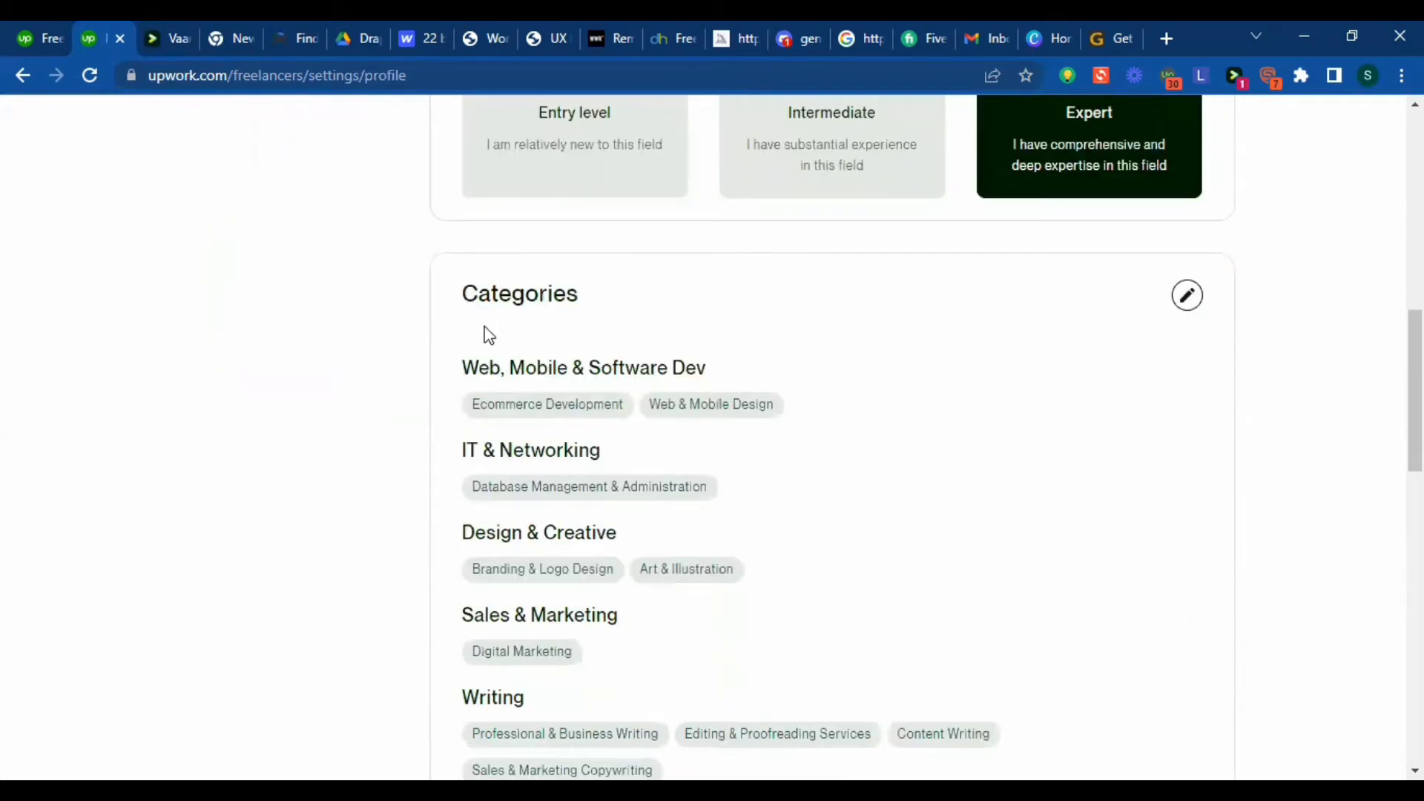
left_click_drag(456, 304, 583, 296)
scroll(838, 355, "down", 6)
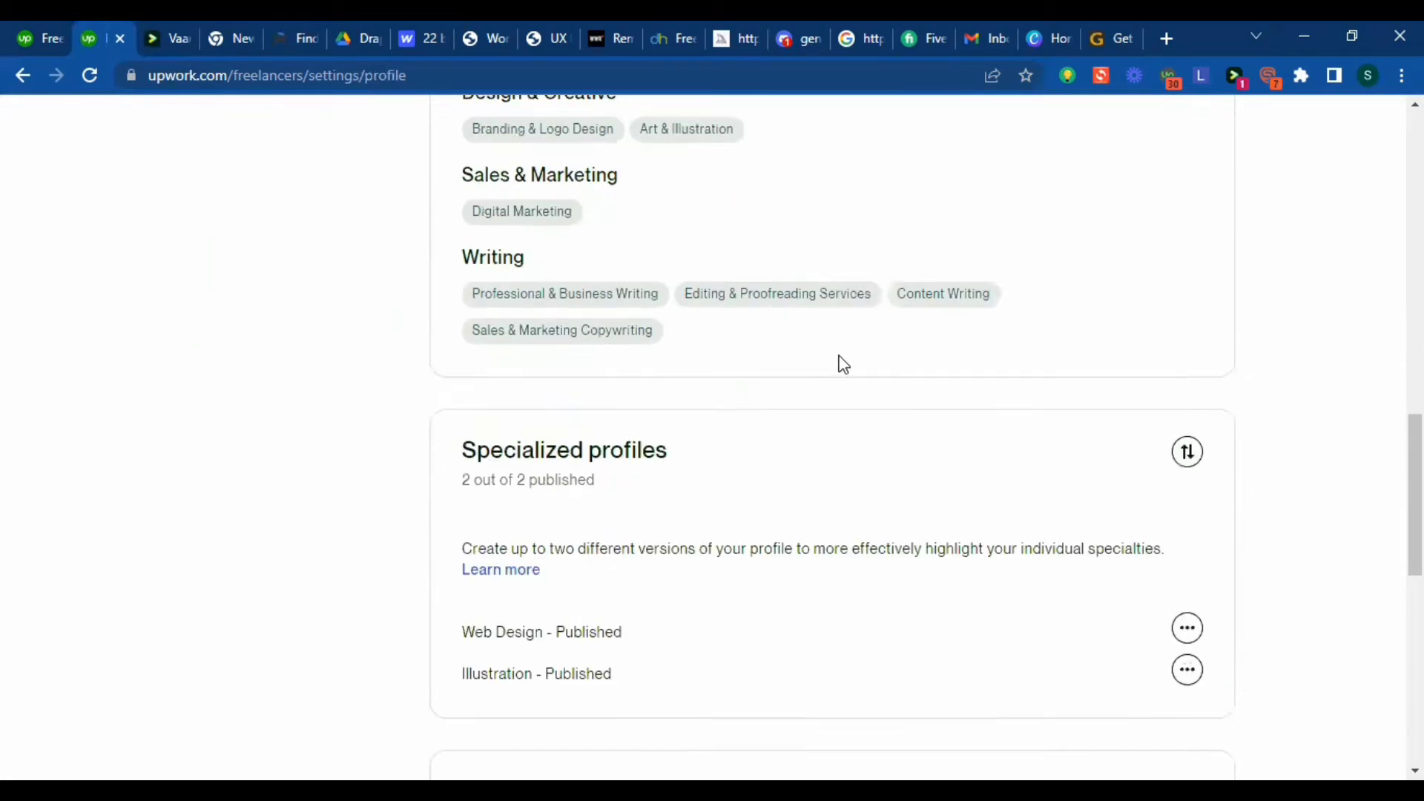
Examine the Specialized profiles section, including the Web Design and Illustration profiles
left_click_drag(513, 369, 755, 376)
left_click(803, 404)
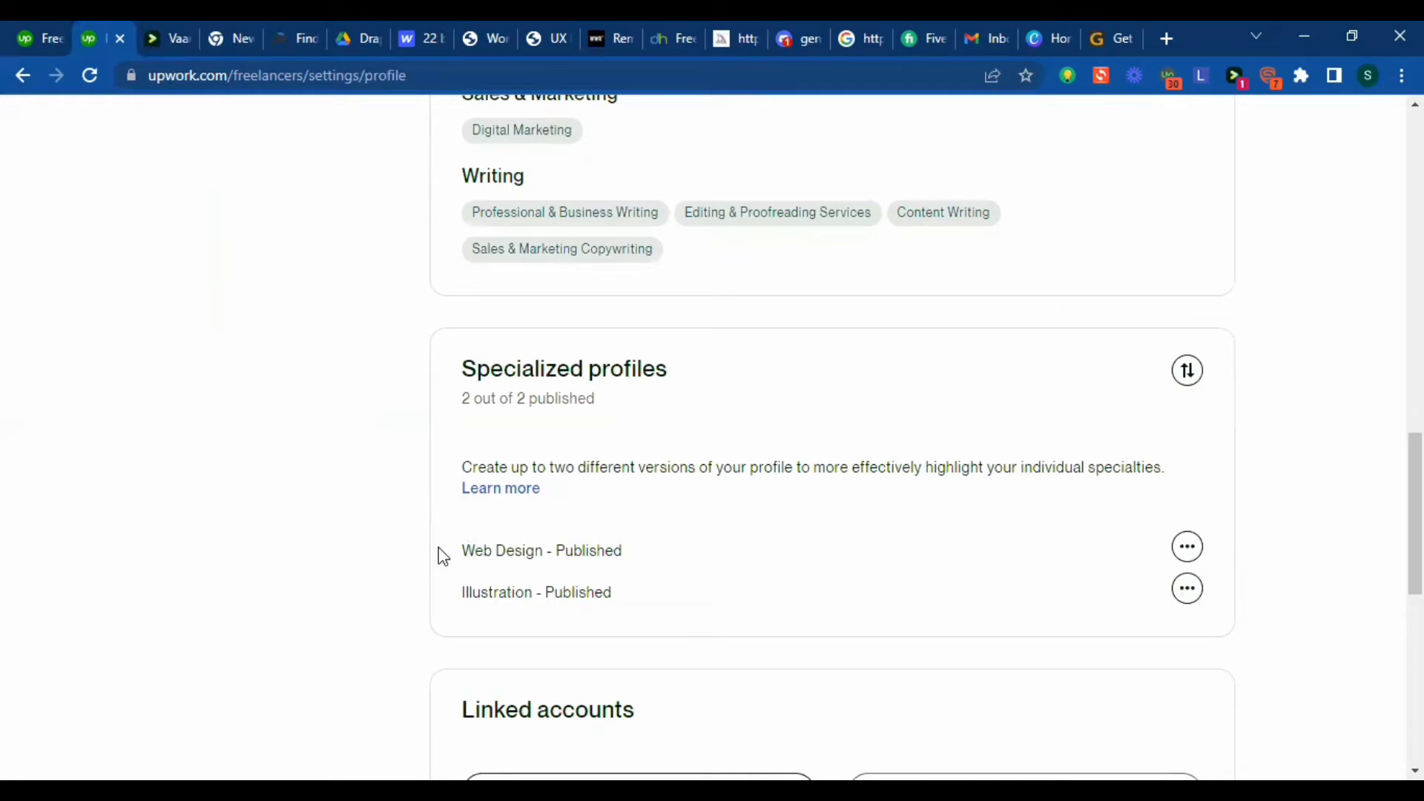
left_click_drag(455, 549, 565, 558)
left_click_drag(460, 601, 549, 589)
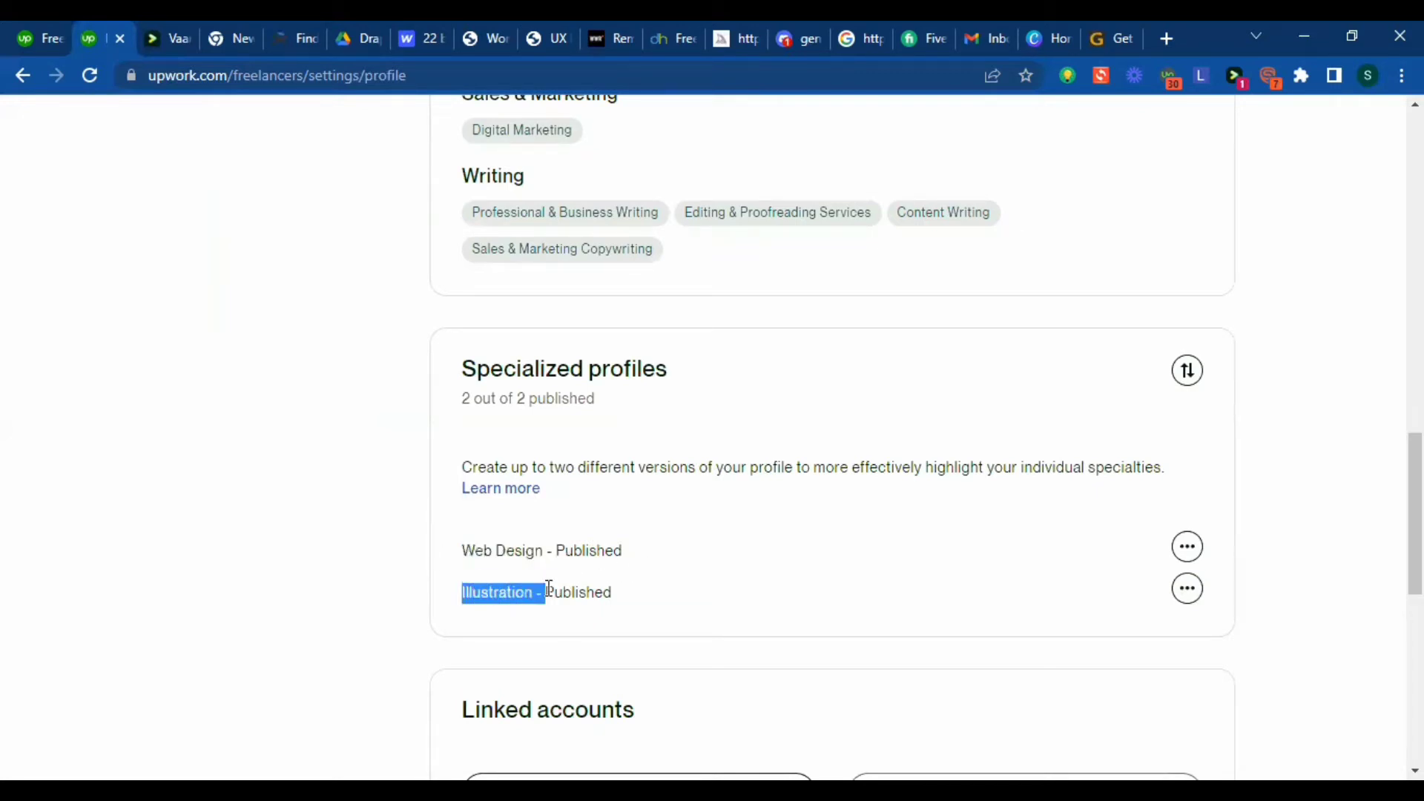
scroll(823, 563, "down", 3)
left_click(820, 496)
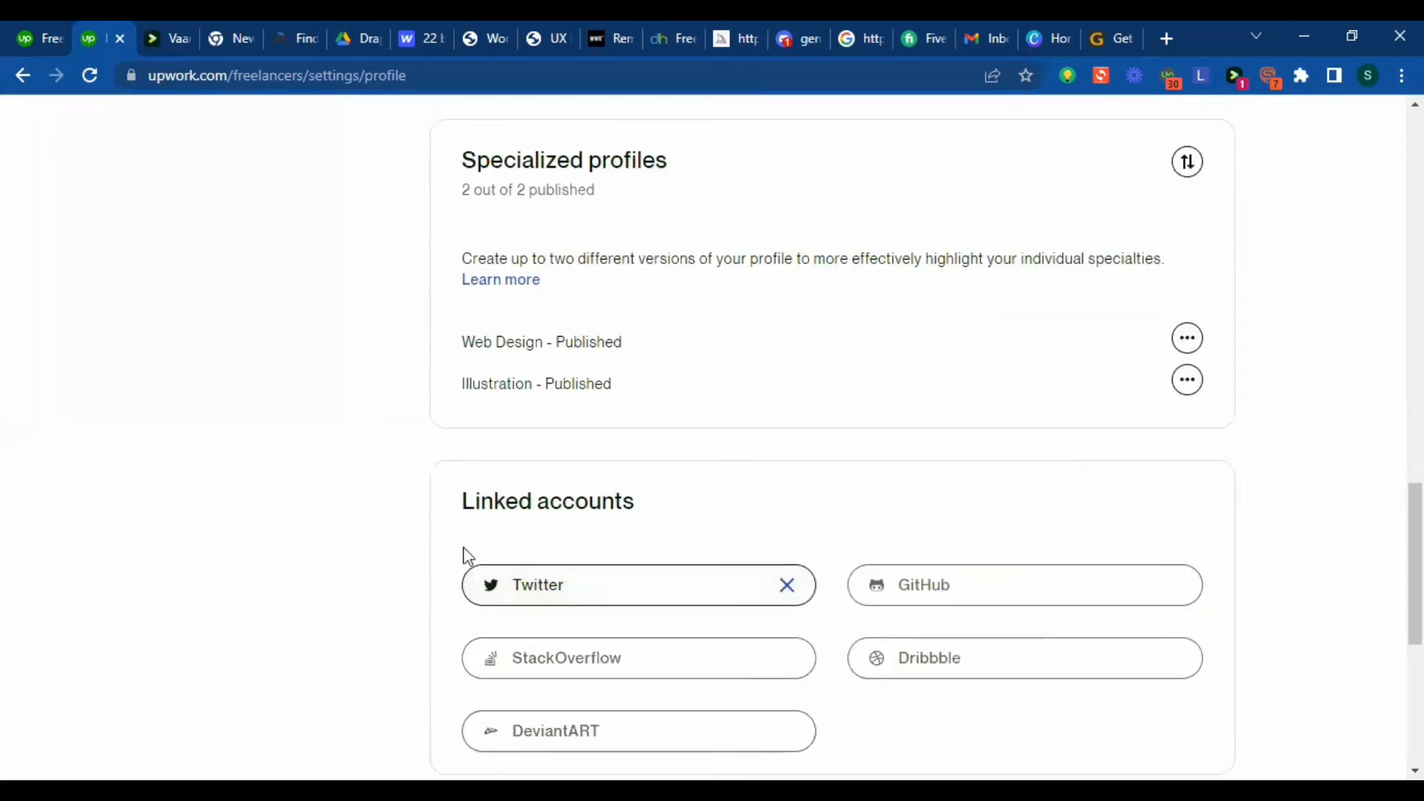
Review the Linked accounts options in the profile settings
left_click_drag(458, 512, 687, 519)
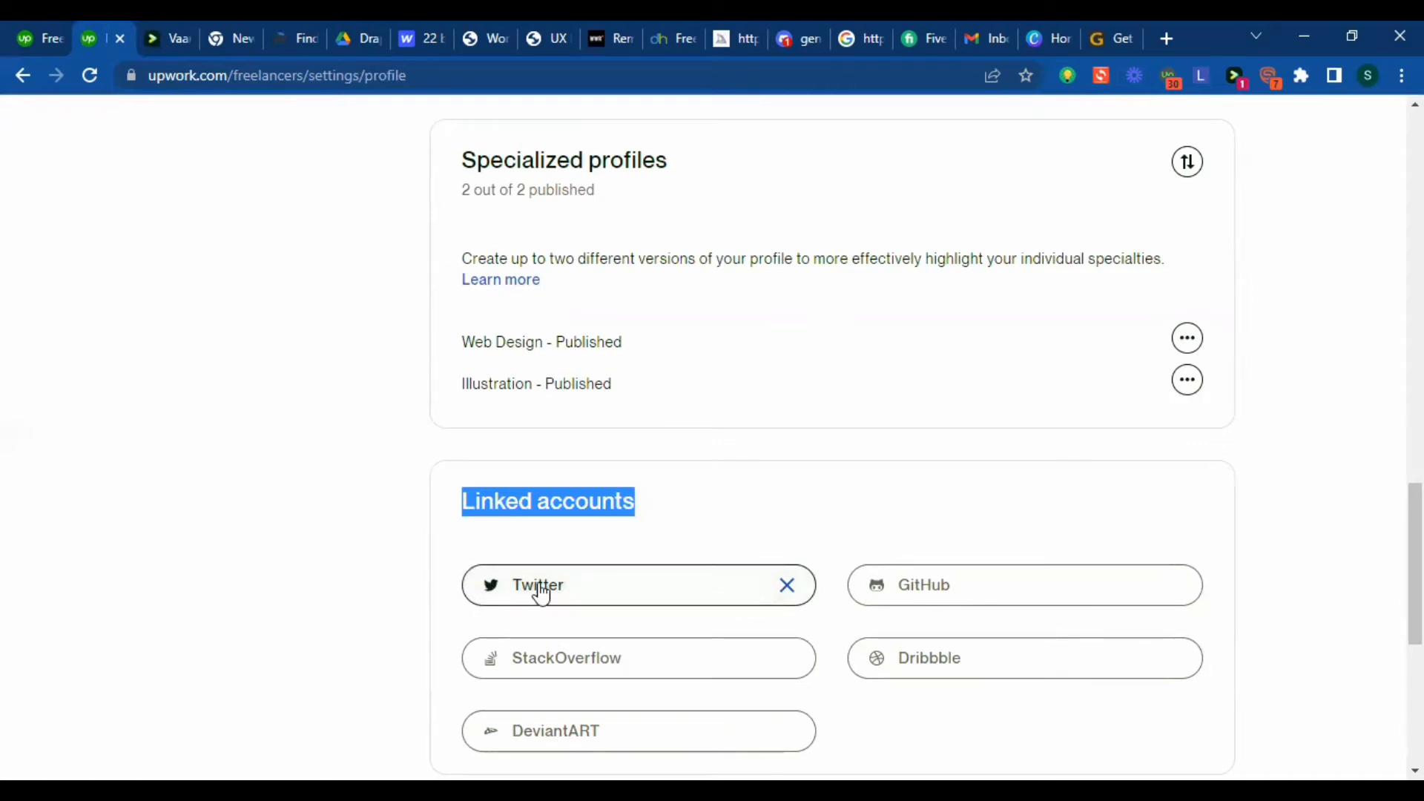
scroll(706, 531, "down", 3)
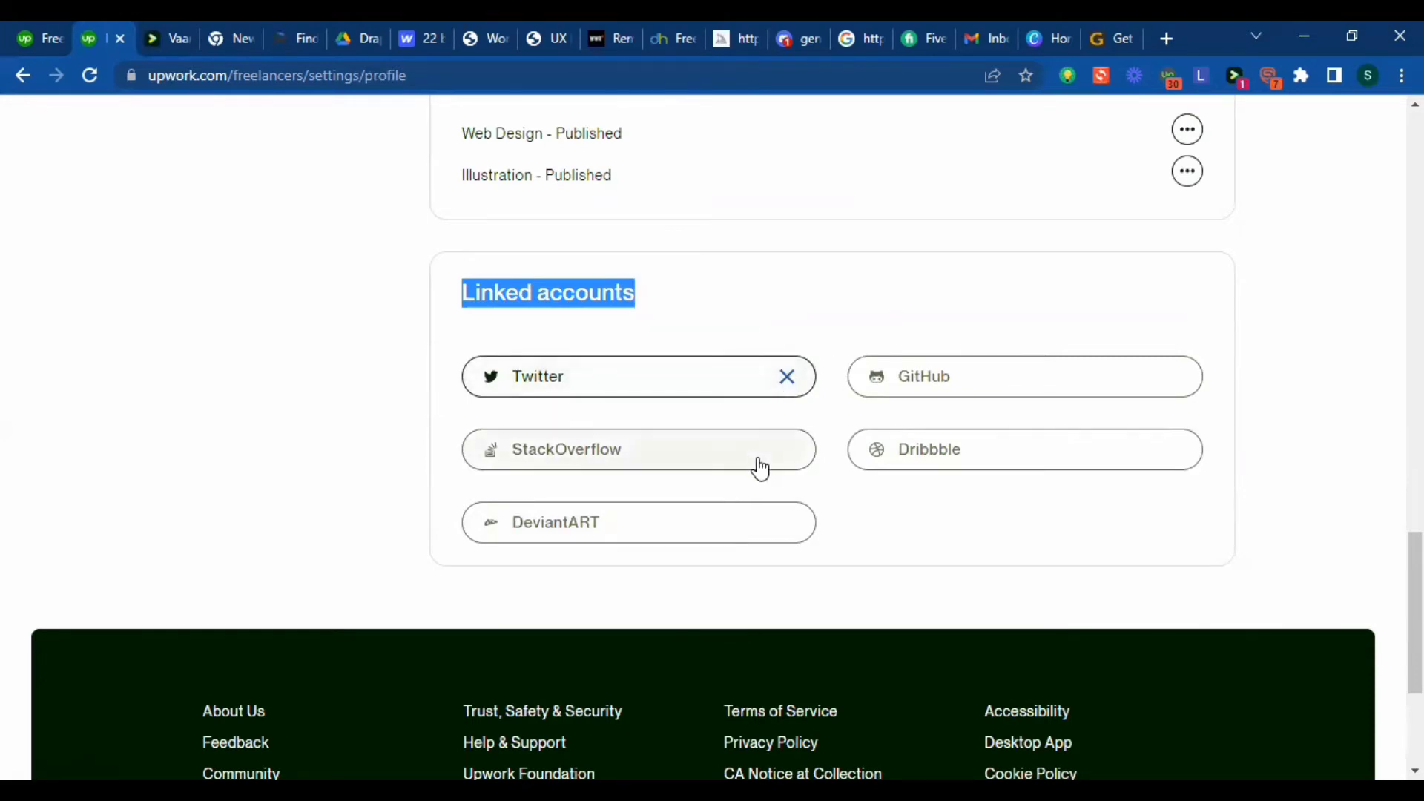
scroll(758, 475, "down", 4)
Open the Get Paid settings and check the account balance
scroll(762, 475, "up", 15)
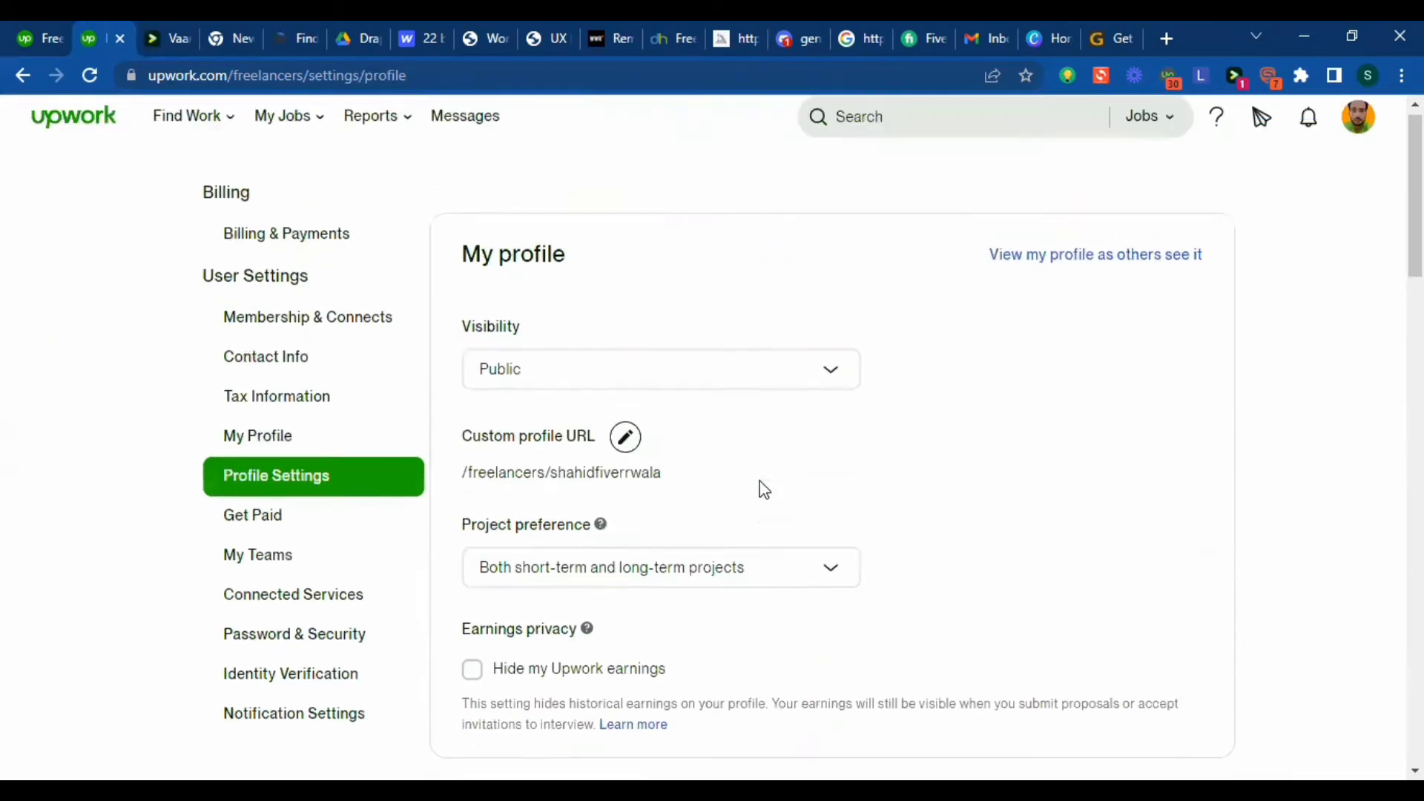
left_click(315, 552)
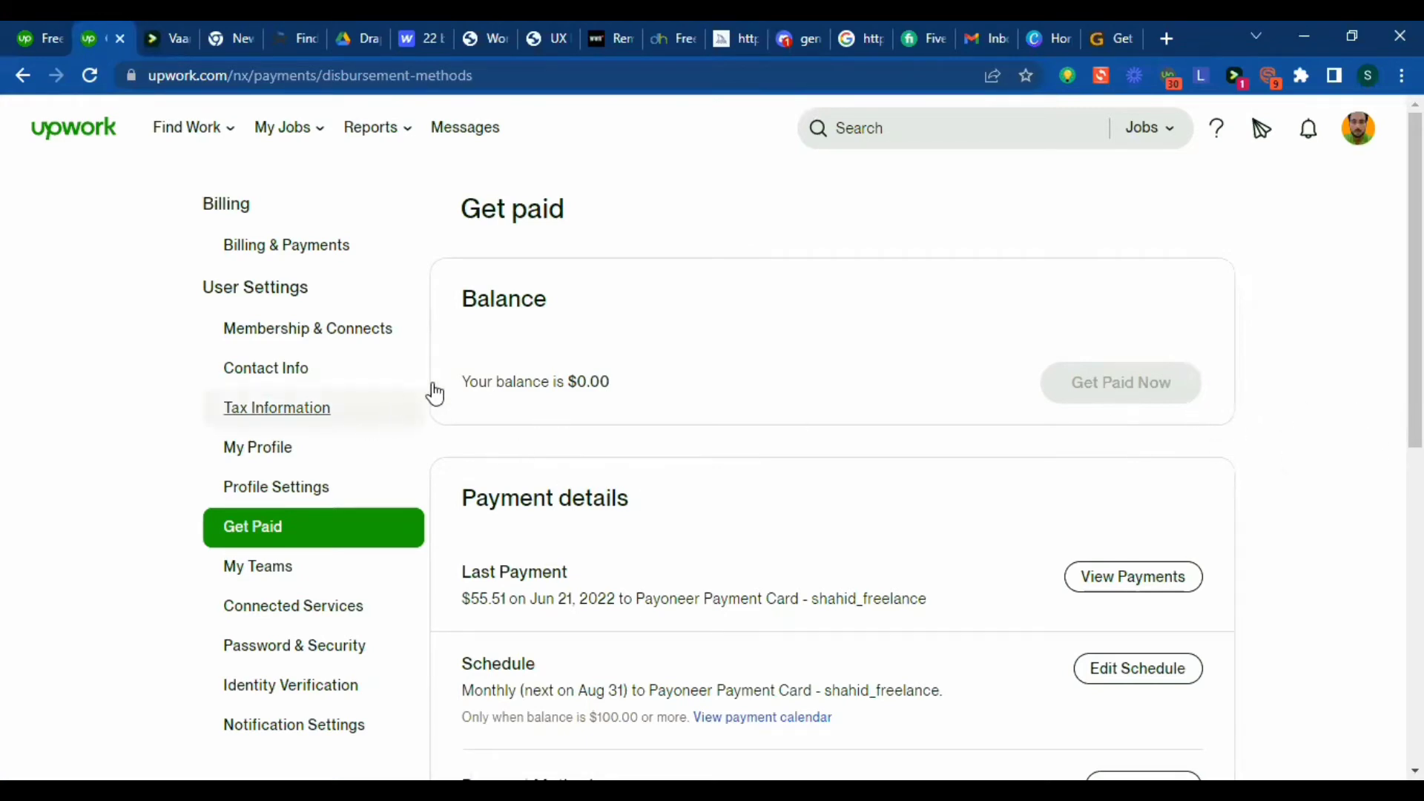
left_click_drag(469, 382, 651, 395)
scroll(520, 421, "down", 1)
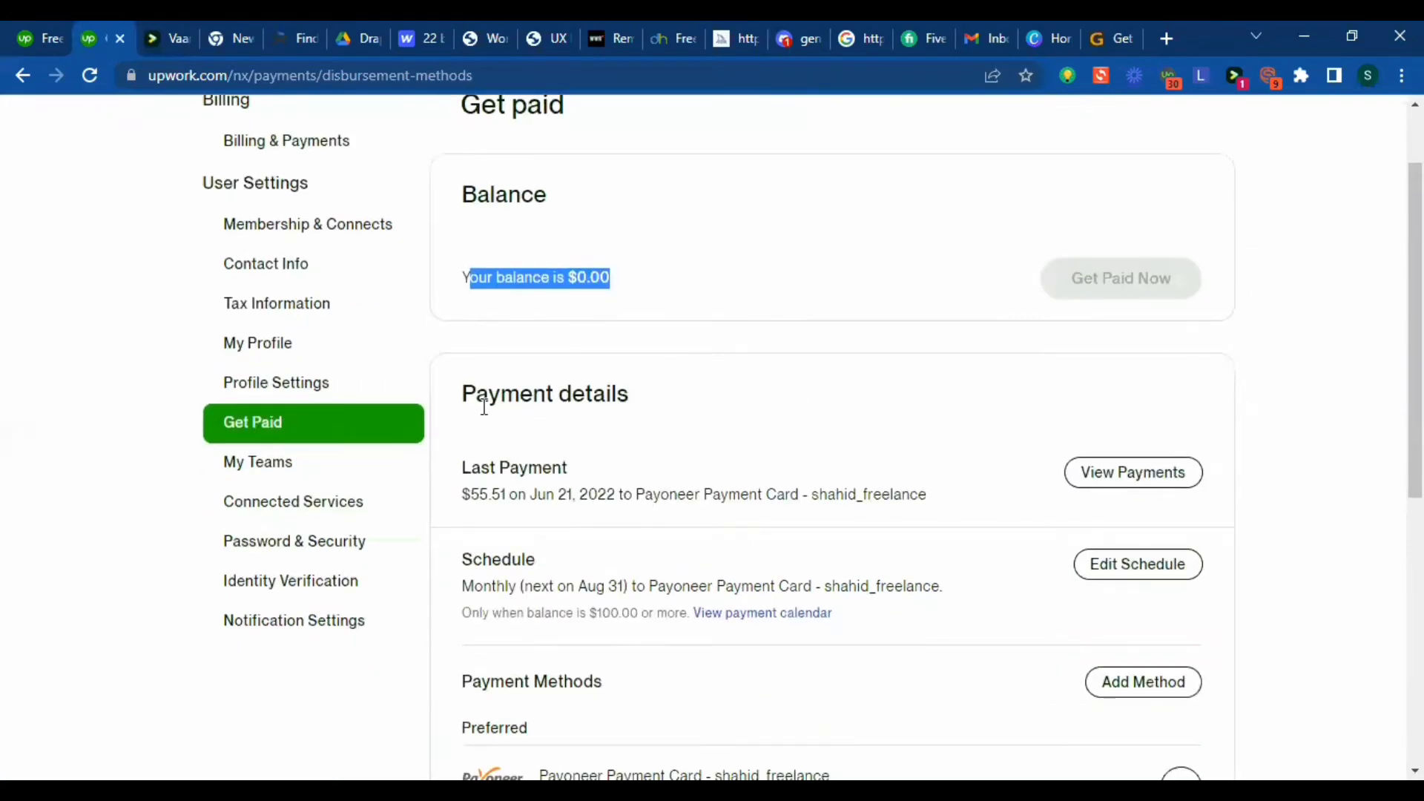
Examine the last payment and the payment schedule under Payment details
left_click_drag(448, 398, 620, 394)
scroll(667, 455, "down", 2)
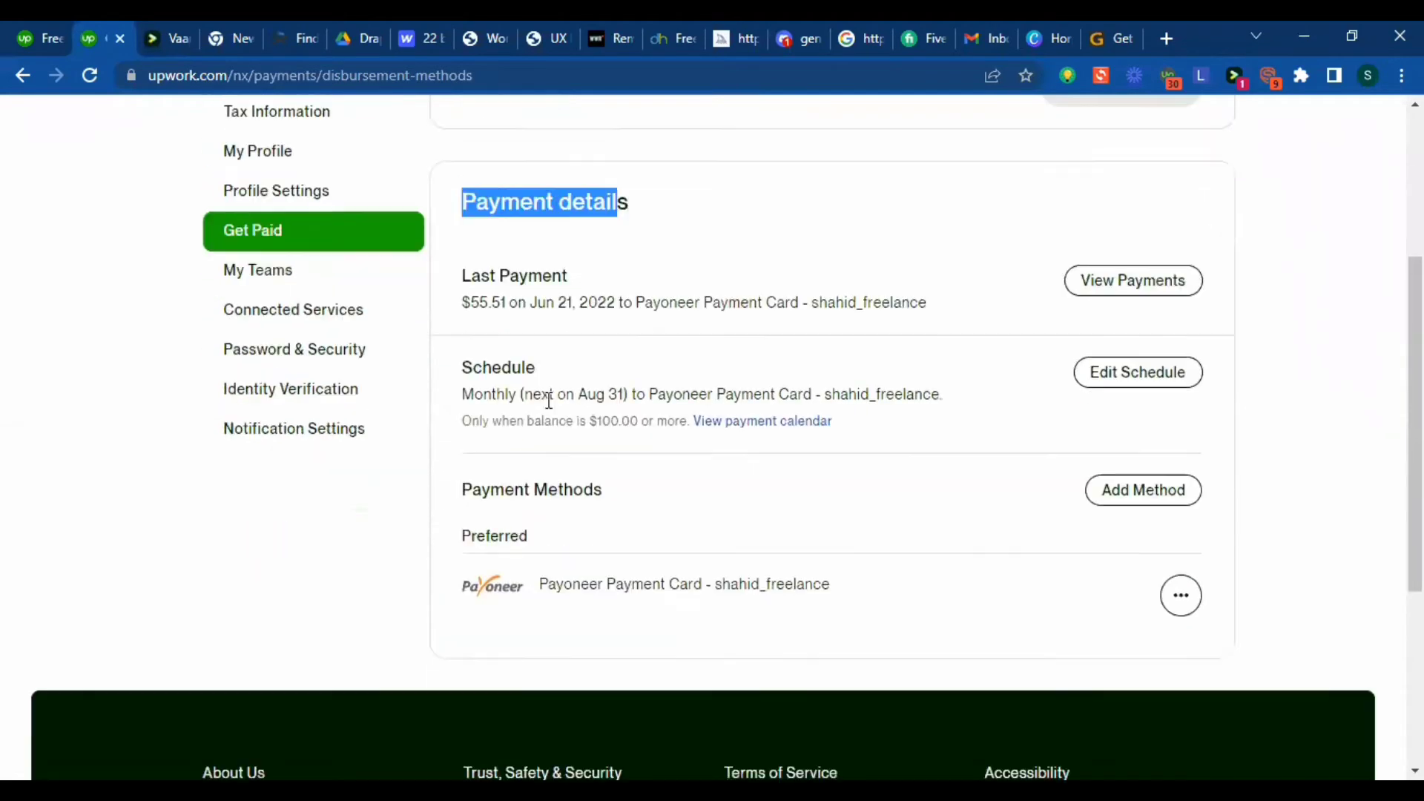
left_click_drag(460, 286, 620, 288)
left_click_drag(461, 377, 710, 378)
left_click(833, 448)
Check the schedule's minimum balance condition and the preferred payment method
scroll(868, 415, "down", 2)
left_click_drag(553, 195, 630, 198)
left_click(516, 294)
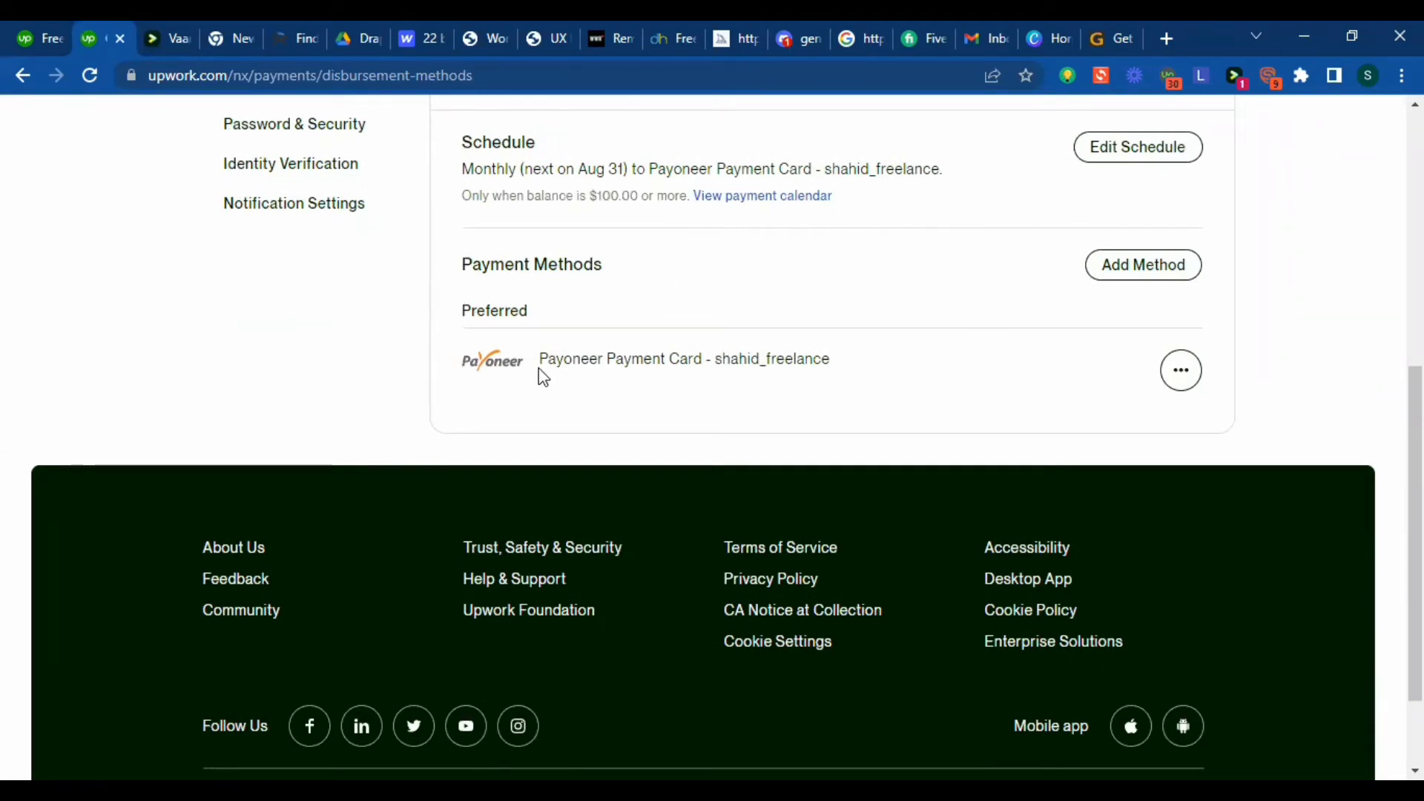
left_click_drag(468, 375, 890, 388)
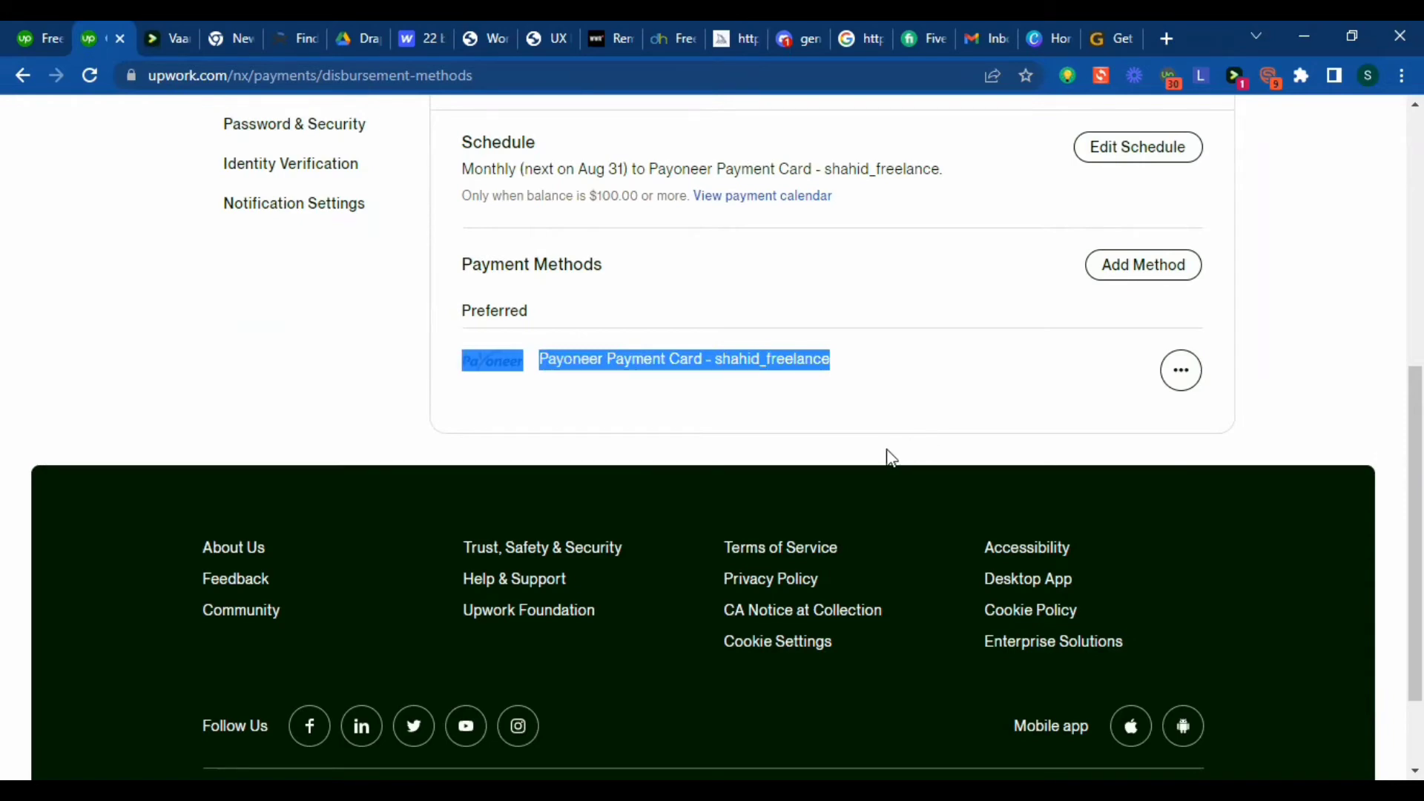
left_click(826, 445)
Open the My Teams settings and review the listed team's name and role
scroll(660, 367, "up", 5)
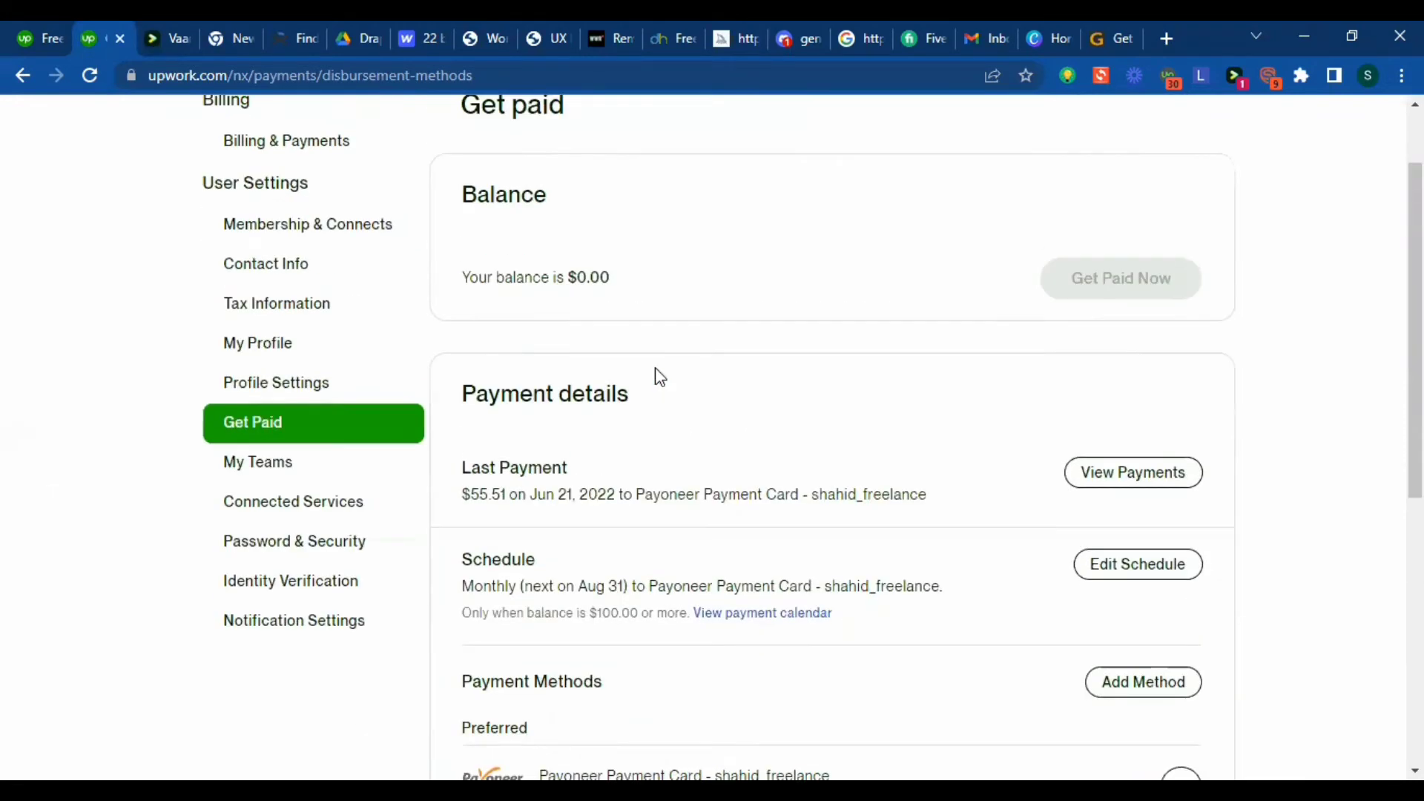
left_click(356, 468)
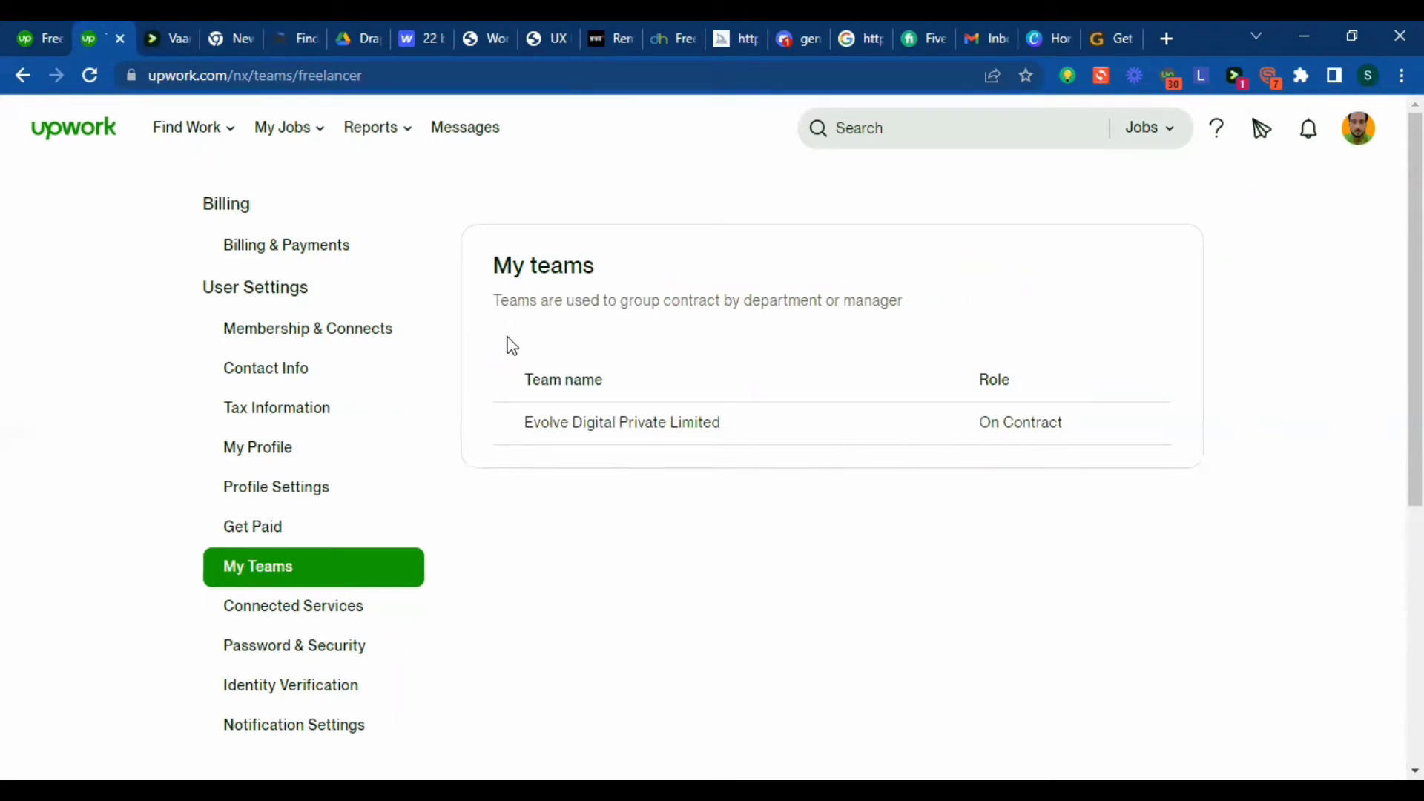
left_click_drag(537, 420, 821, 470)
left_click_drag(963, 422, 1149, 450)
left_click(1084, 477)
Open the Connected Services settings and review the Google and Apple sign-in options
scroll(366, 530, "down", 2)
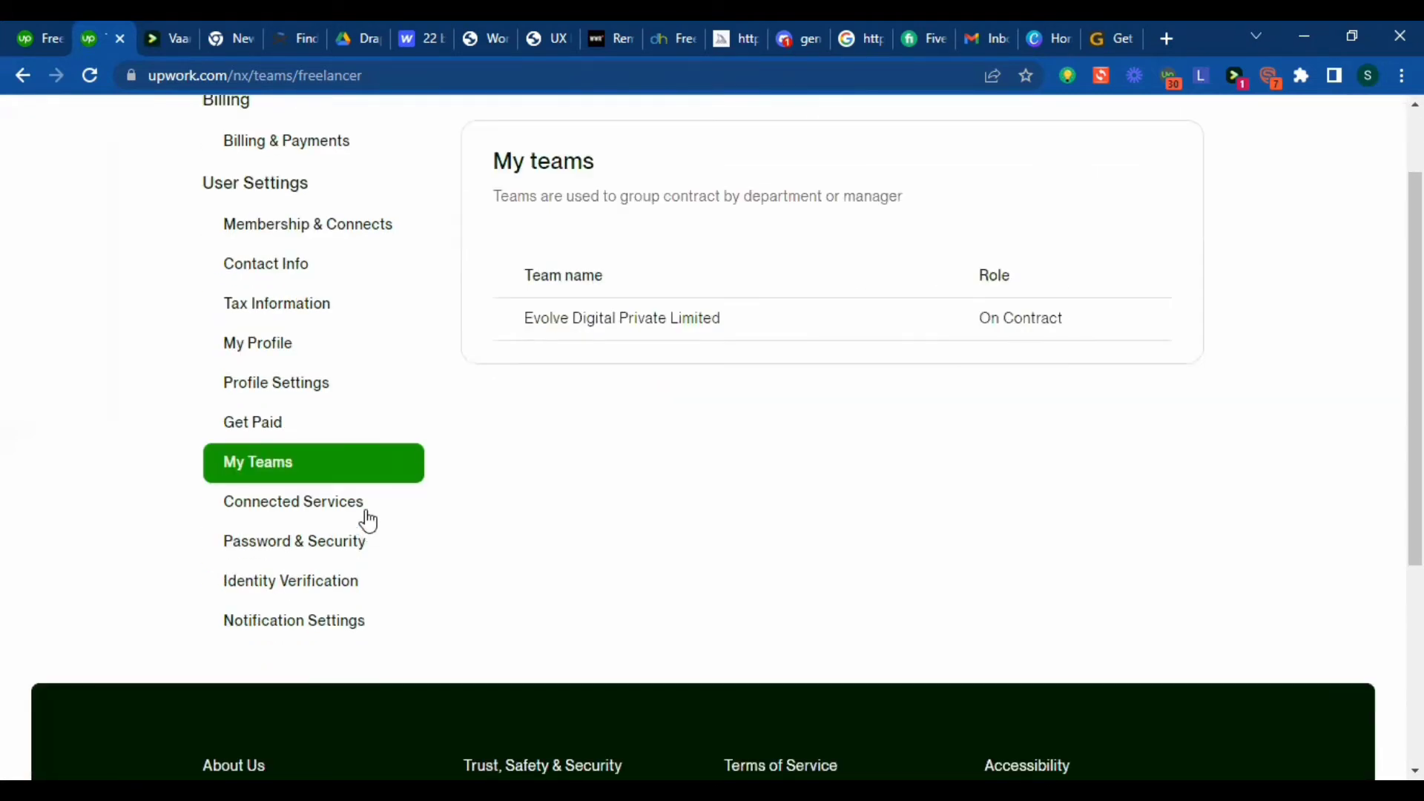
left_click(366, 511)
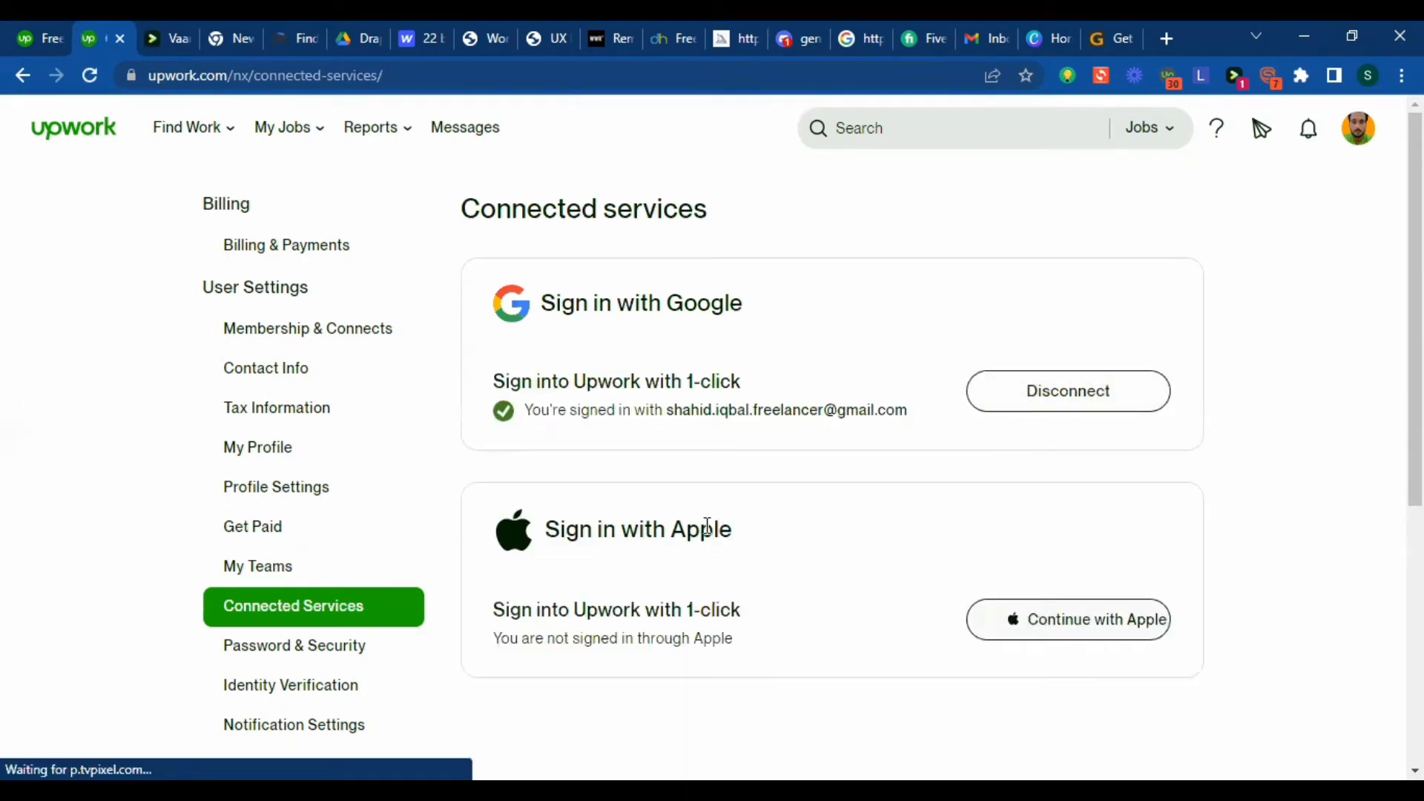
scroll(334, 346, "down", 1)
scroll(416, 349, "down", 4)
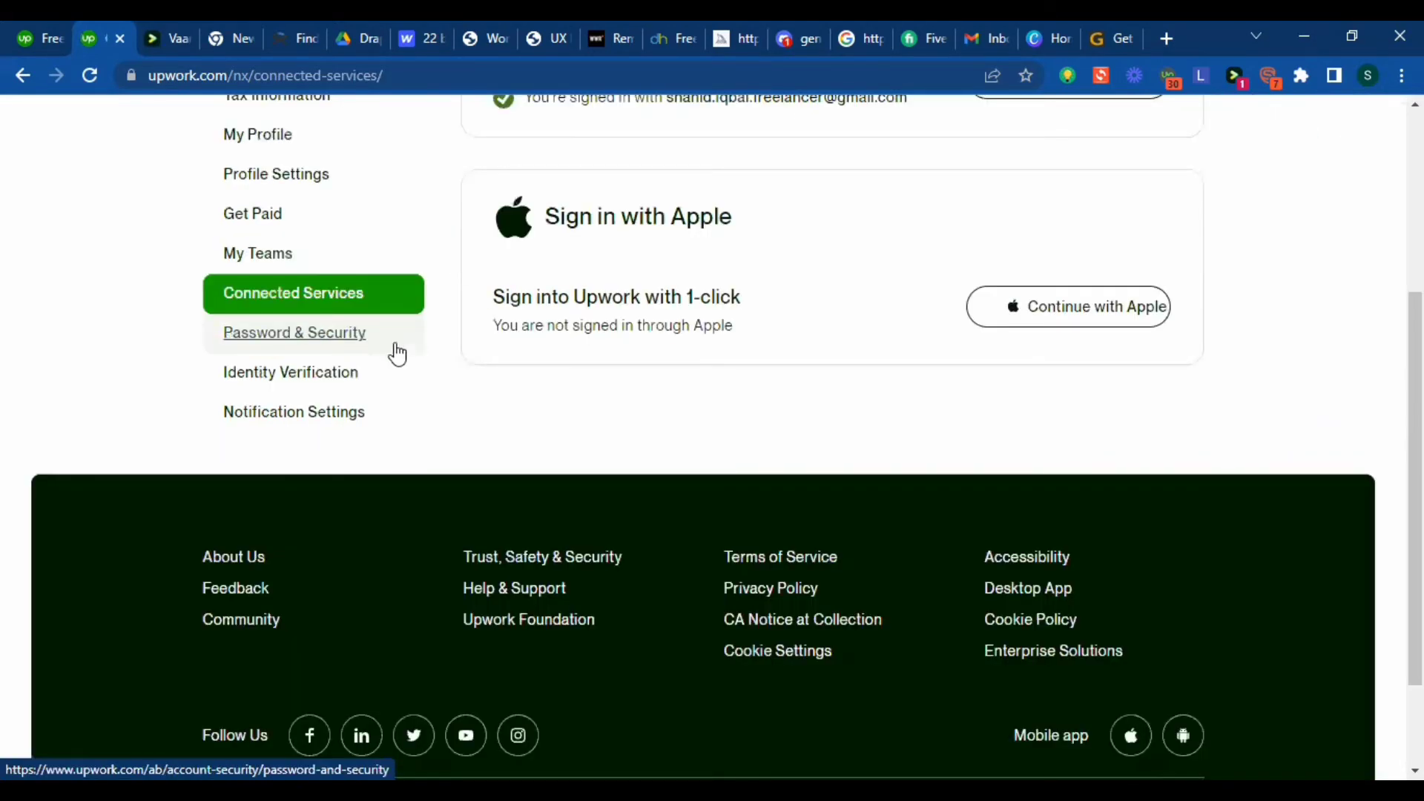
Open the Password & Security settings and review the authentication and two-step verification options
left_click(416, 349)
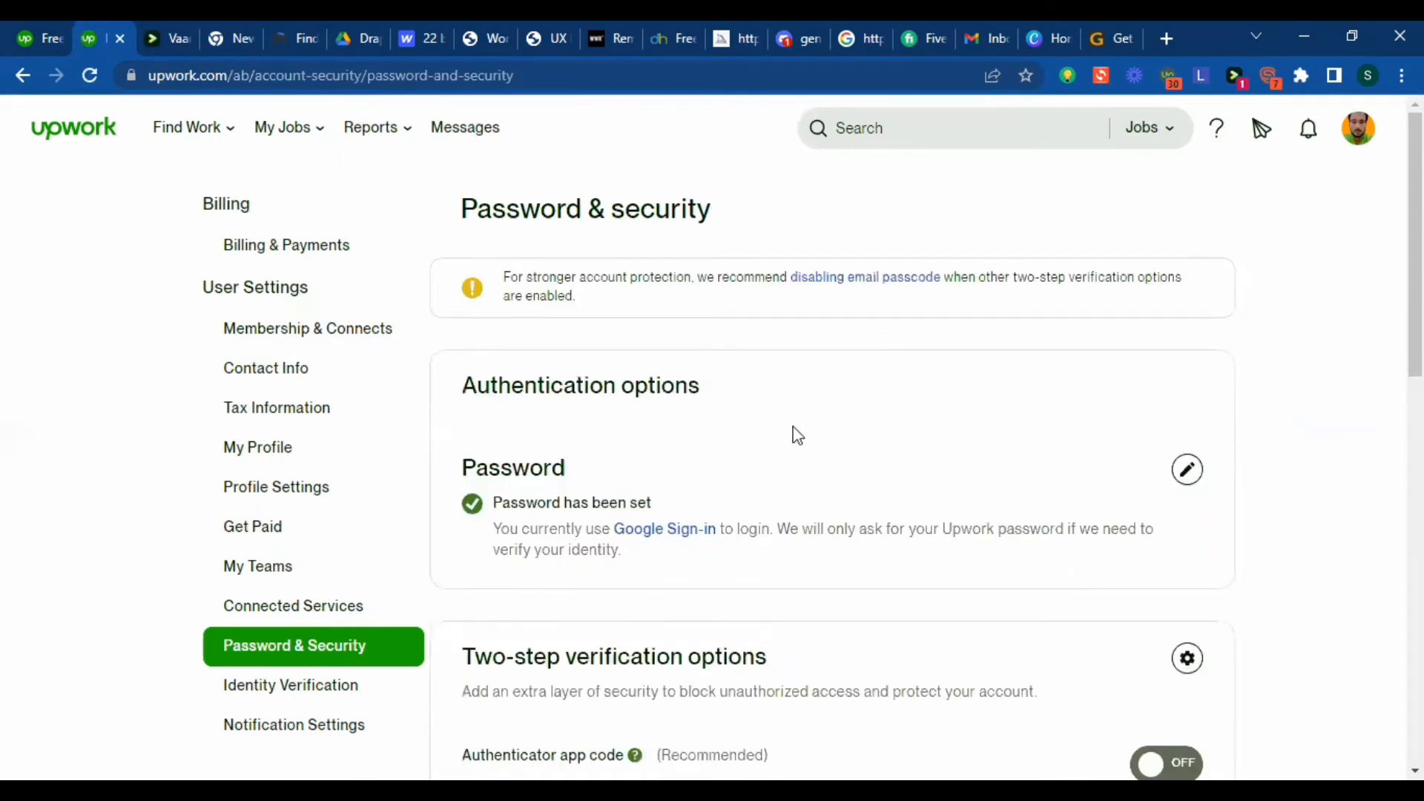
scroll(749, 420, "down", 5)
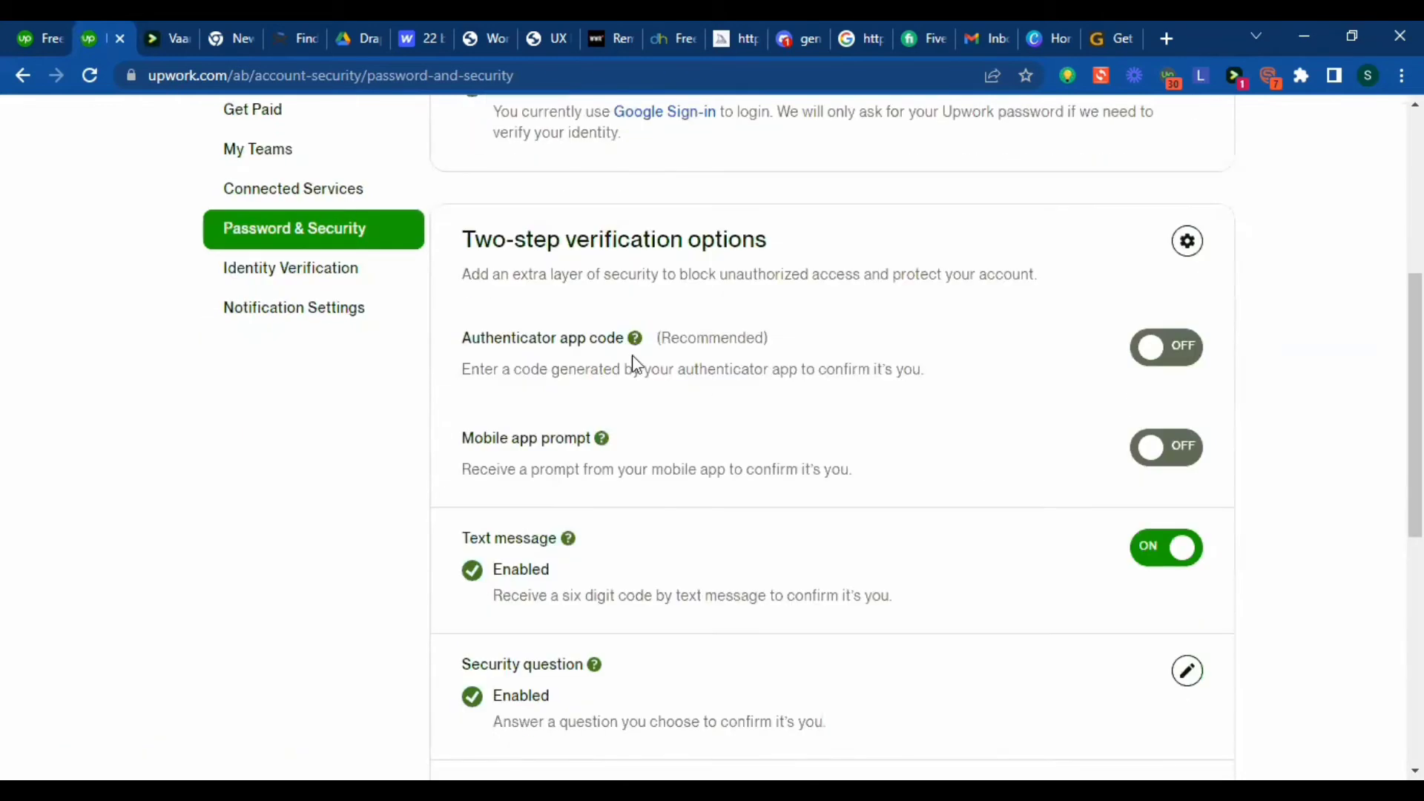
left_click_drag(447, 343, 625, 338)
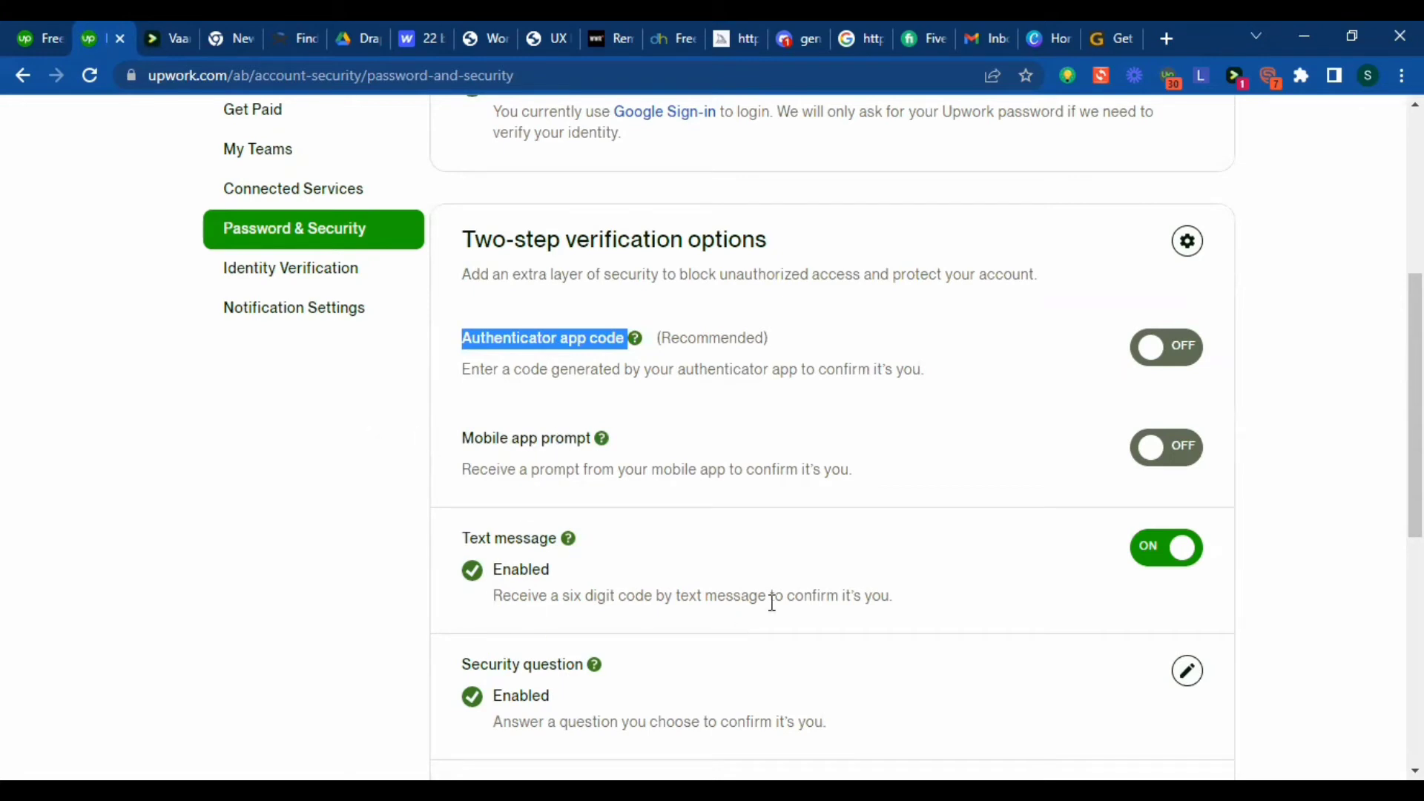
scroll(749, 620, "down", 3)
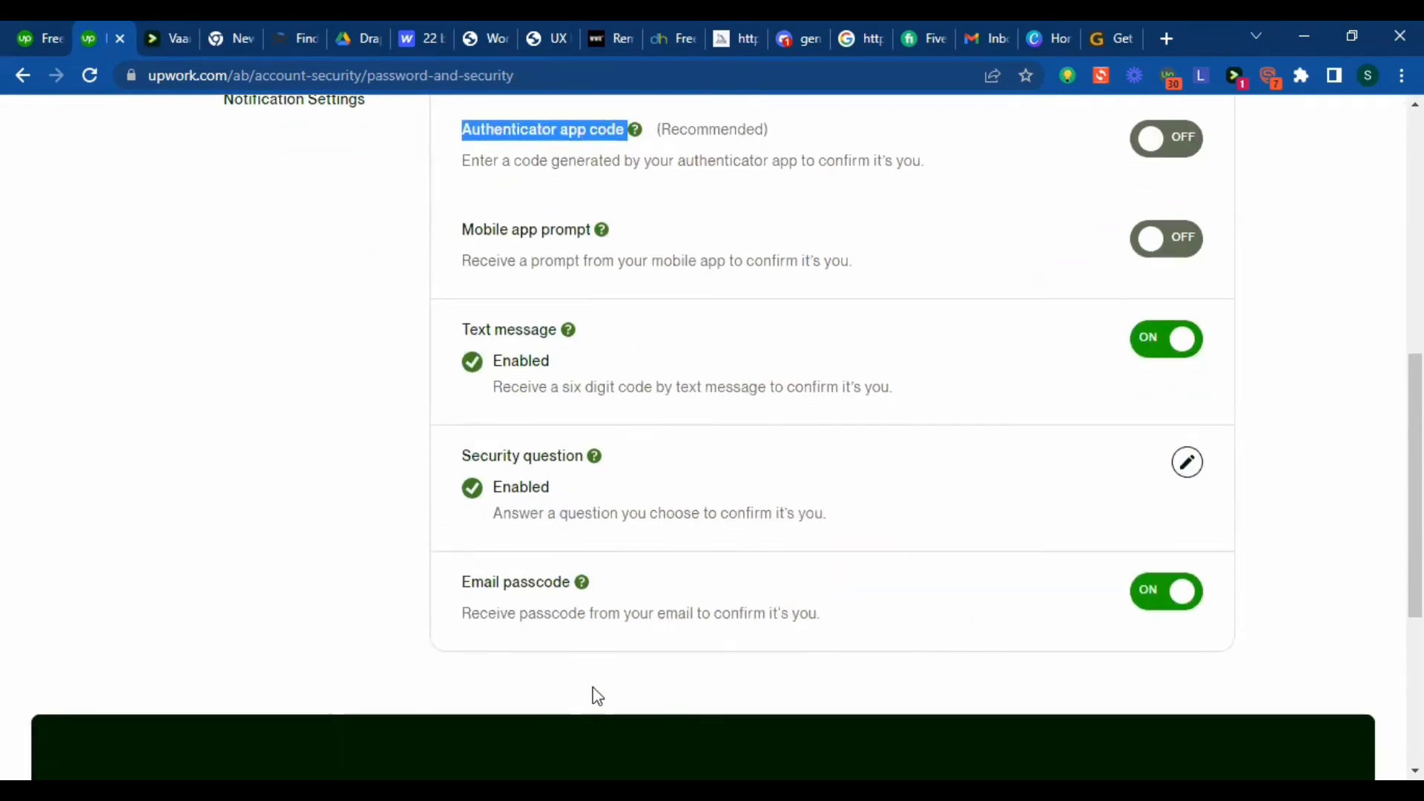
scroll(746, 582, "up", 9)
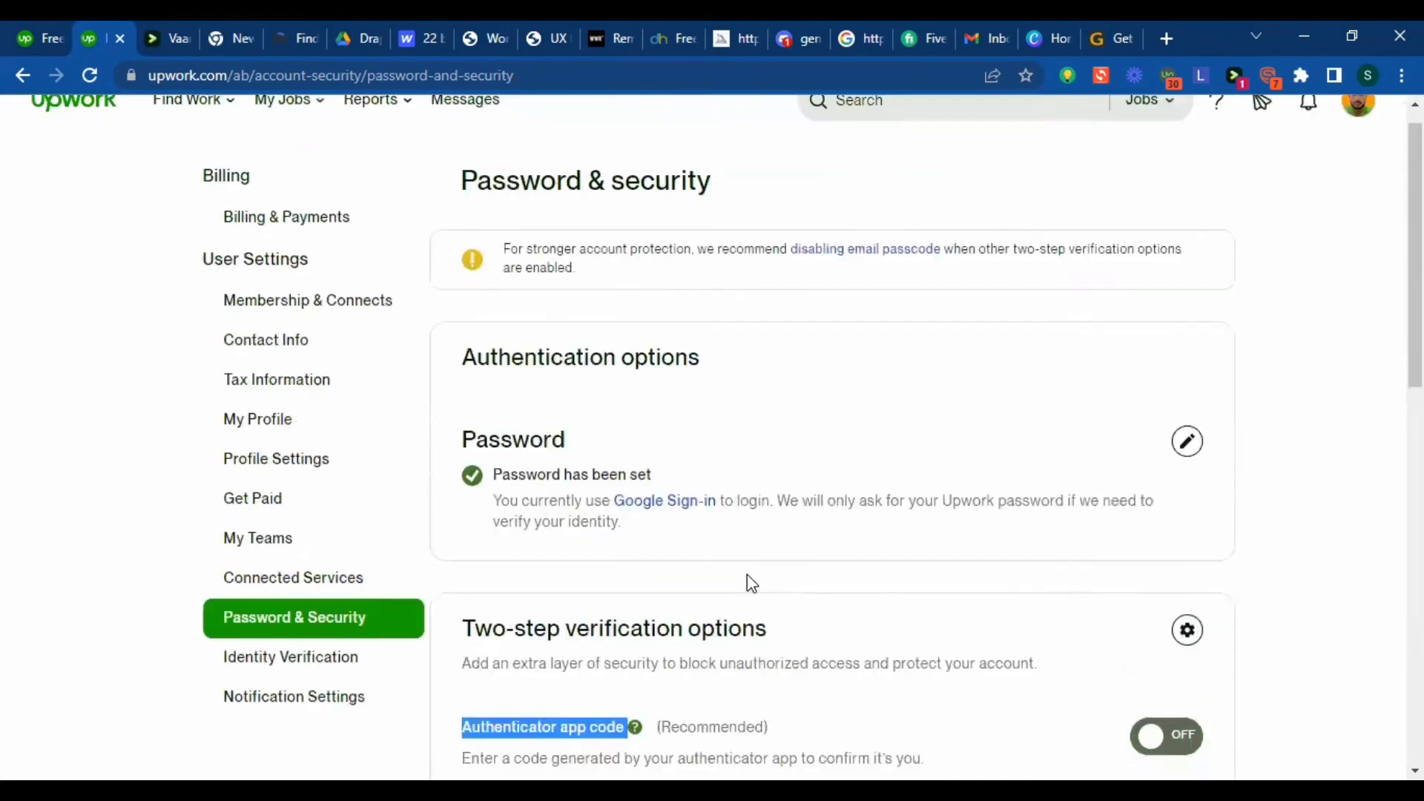
Open the Identity Verification settings and check the ID document and visual verification entries
scroll(541, 486, "down", 3)
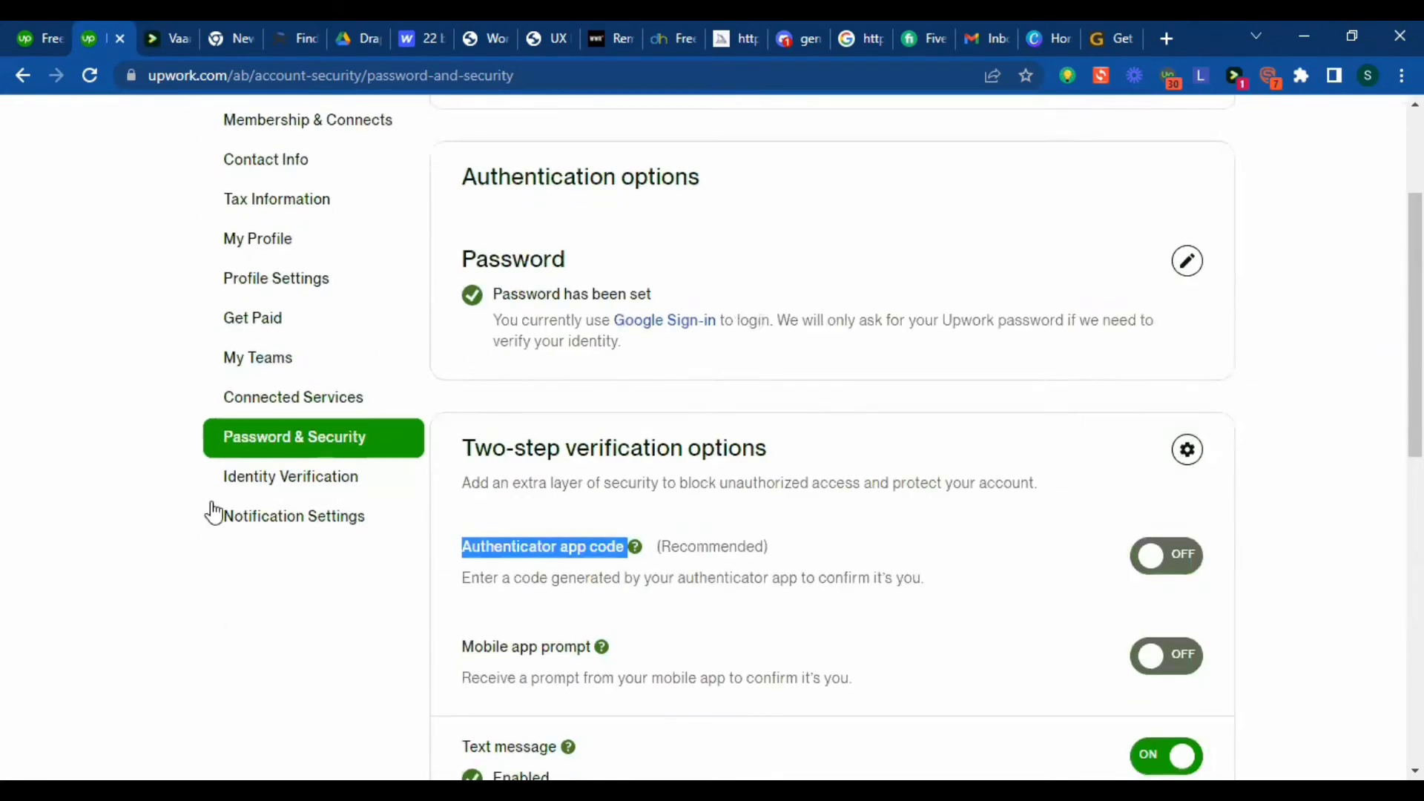
left_click(389, 487)
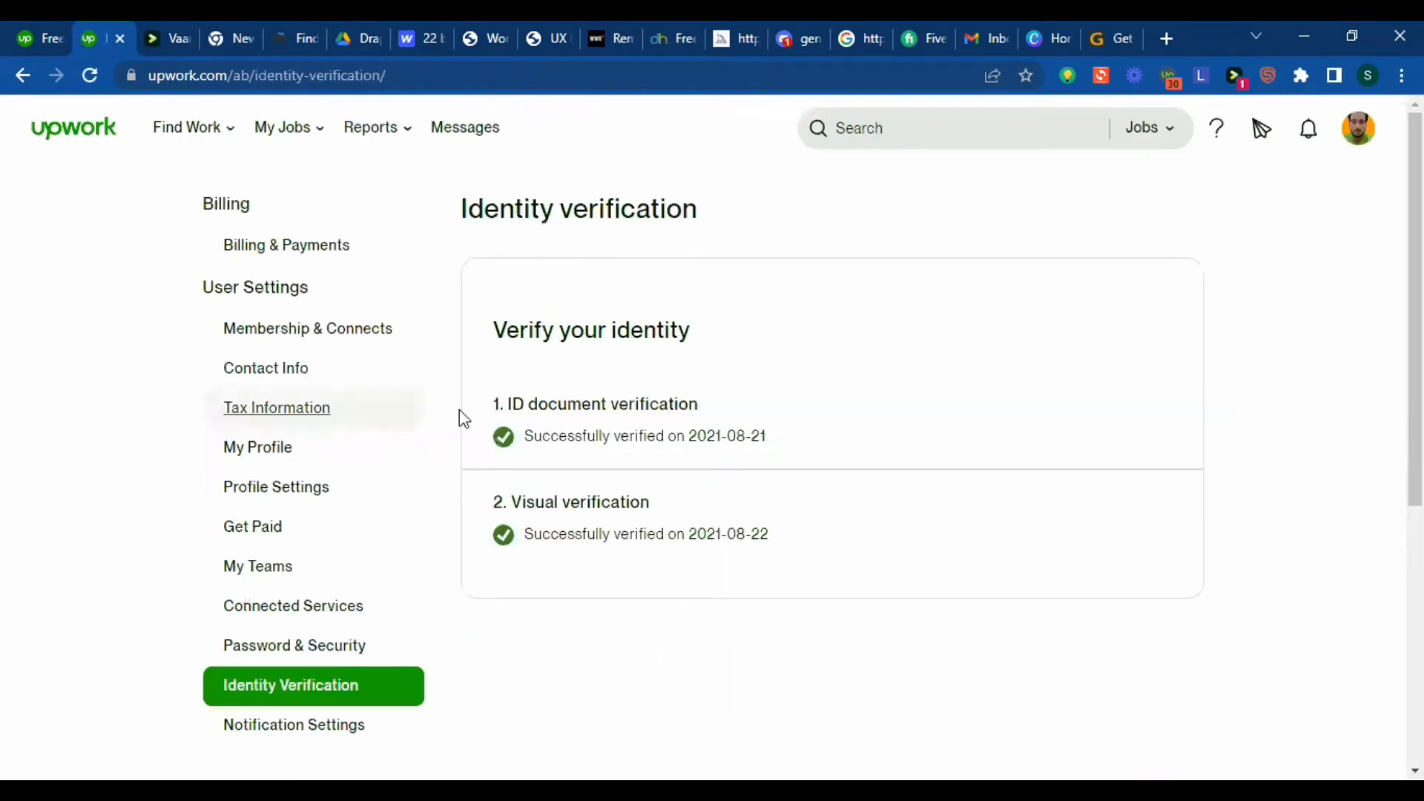
left_click_drag(460, 416, 760, 408)
left_click_drag(491, 509, 639, 493)
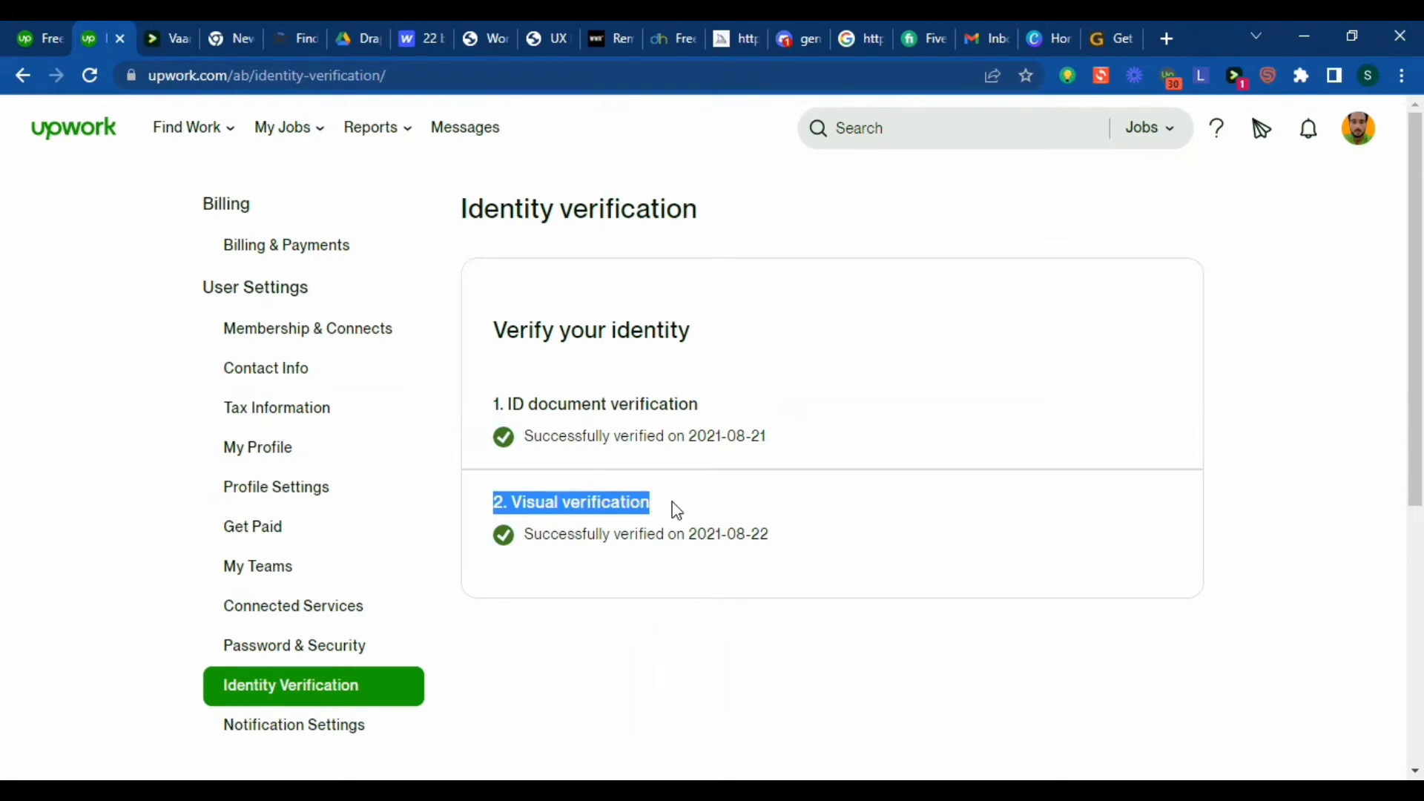
Open the Notification Settings and look at the activity choices for desktop message notifications
scroll(651, 535, "down", 3)
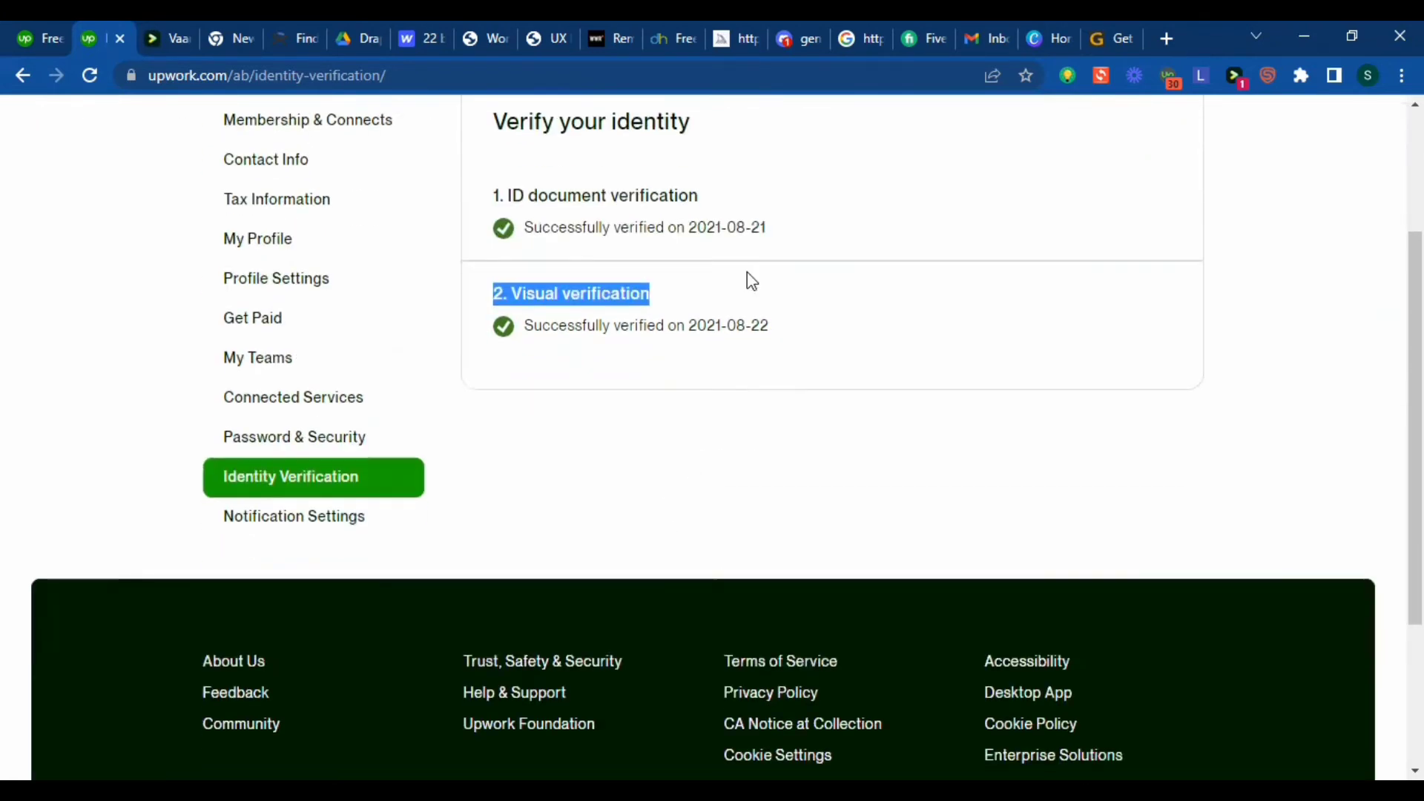
left_click(386, 528)
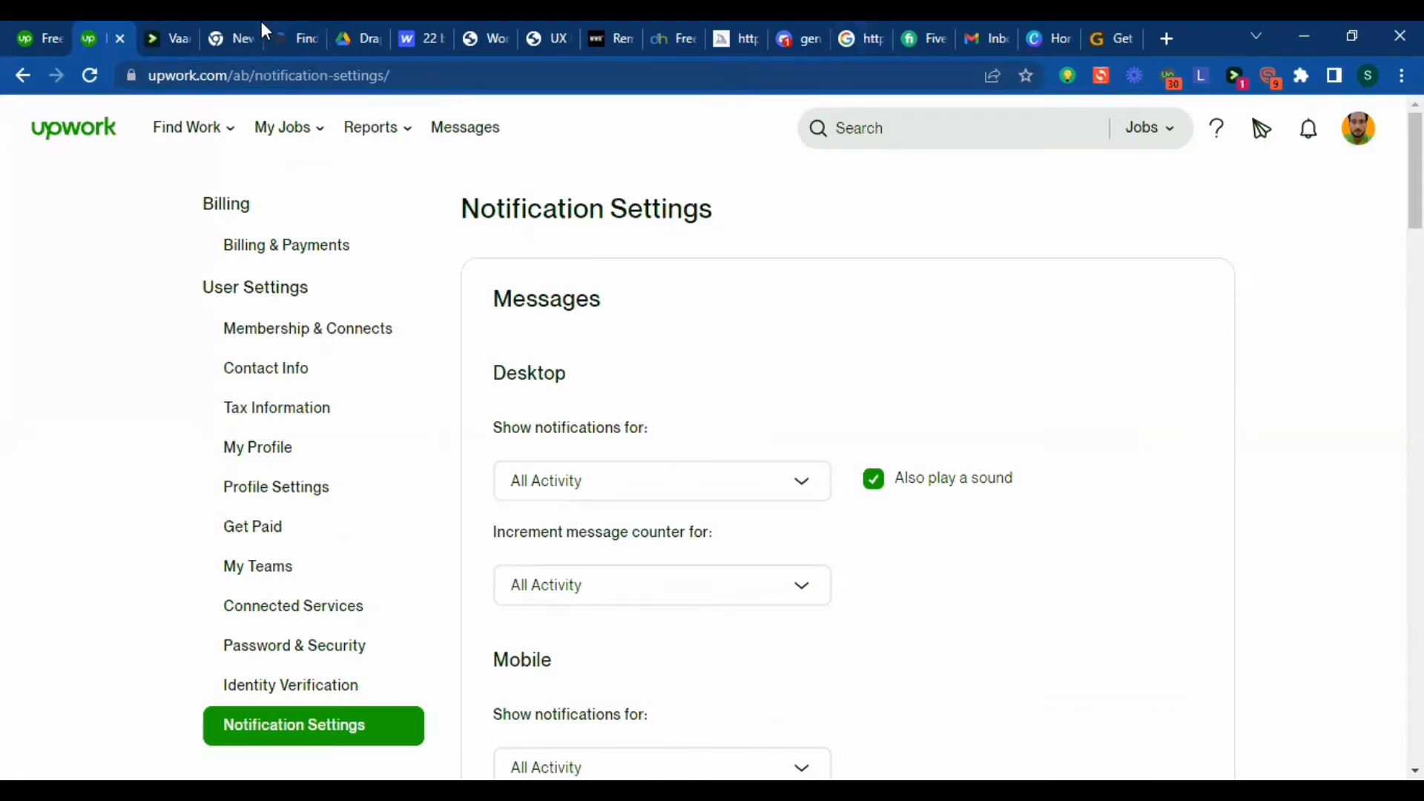
mouse_move(264, 28)
left_click(799, 490)
left_click(1010, 548)
Review the remaining notification preferences, from recruiting, proposals and contracts through to communications from Upwork
scroll(1010, 548, "down", 15)
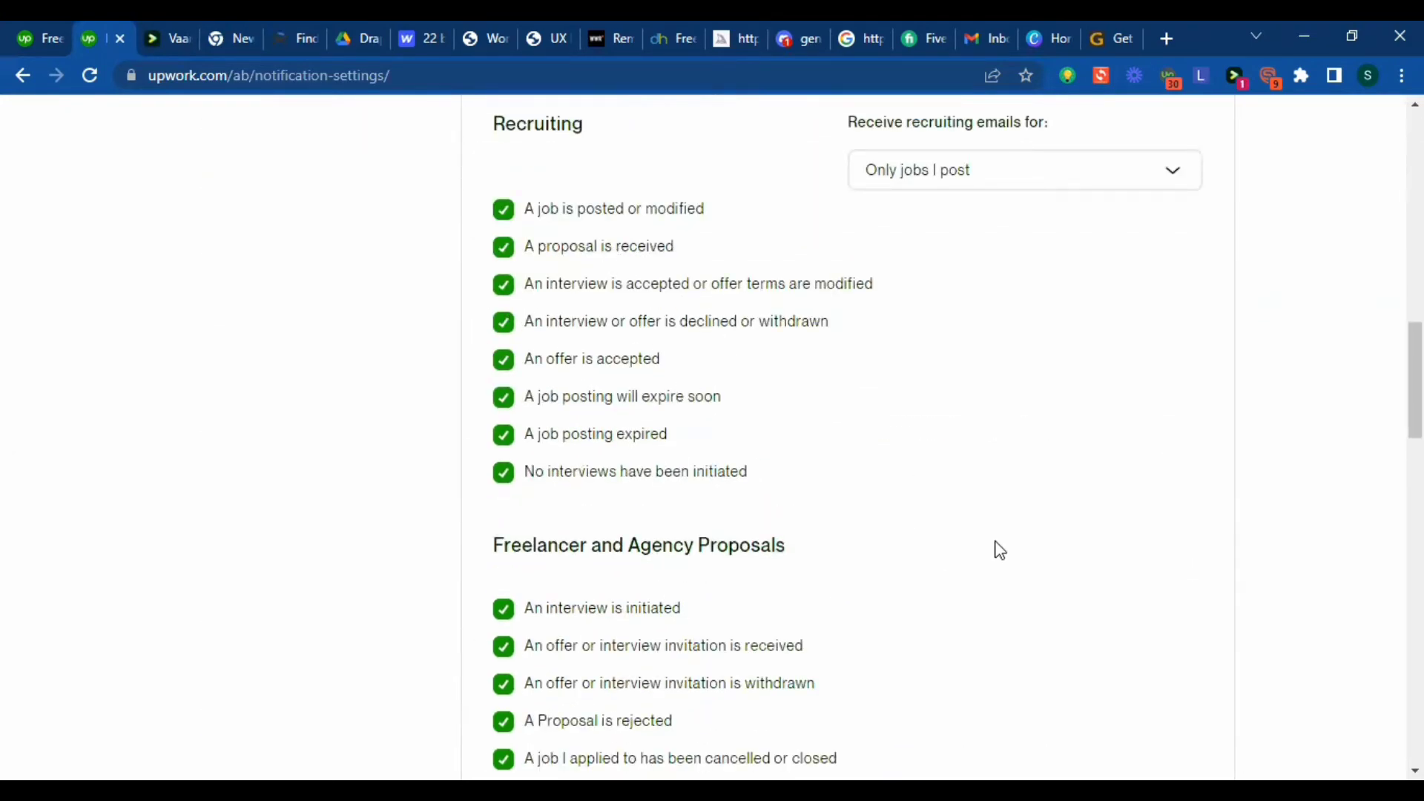
scroll(987, 552, "down", 7)
scroll(681, 613, "down", 1)
scroll(811, 591, "down", 2)
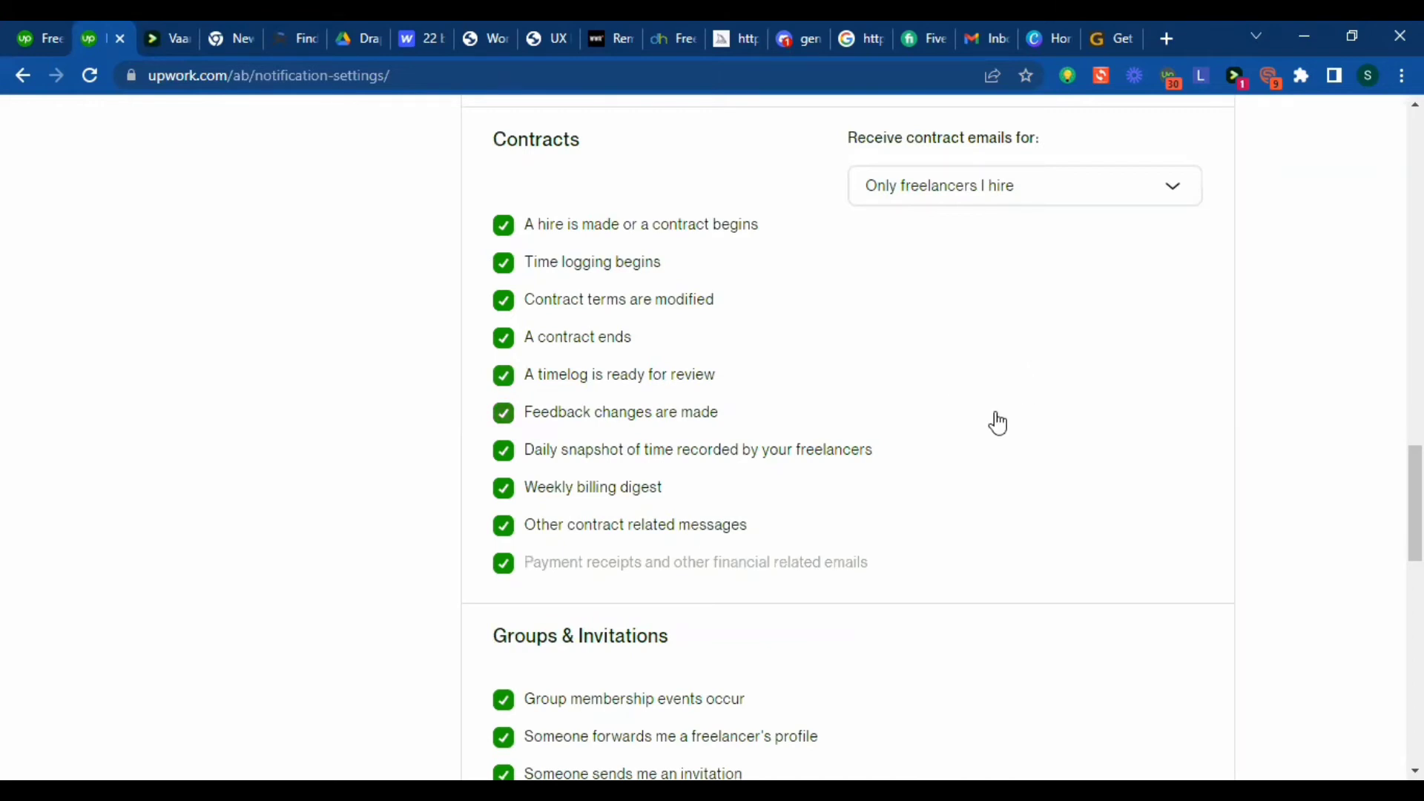
scroll(999, 437, "down", 12)
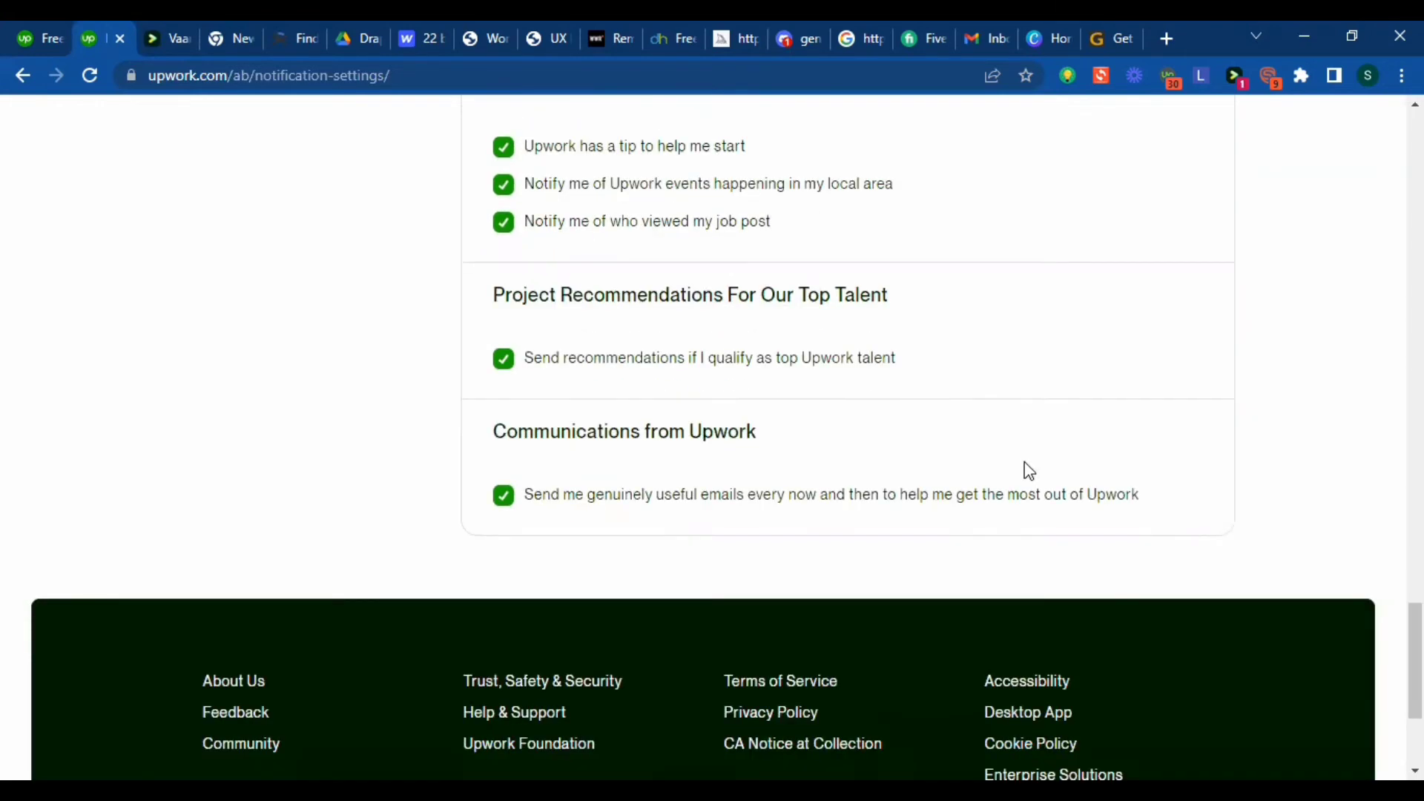
scroll(1029, 470, "up", 12)
scroll(1031, 483, "up", 15)
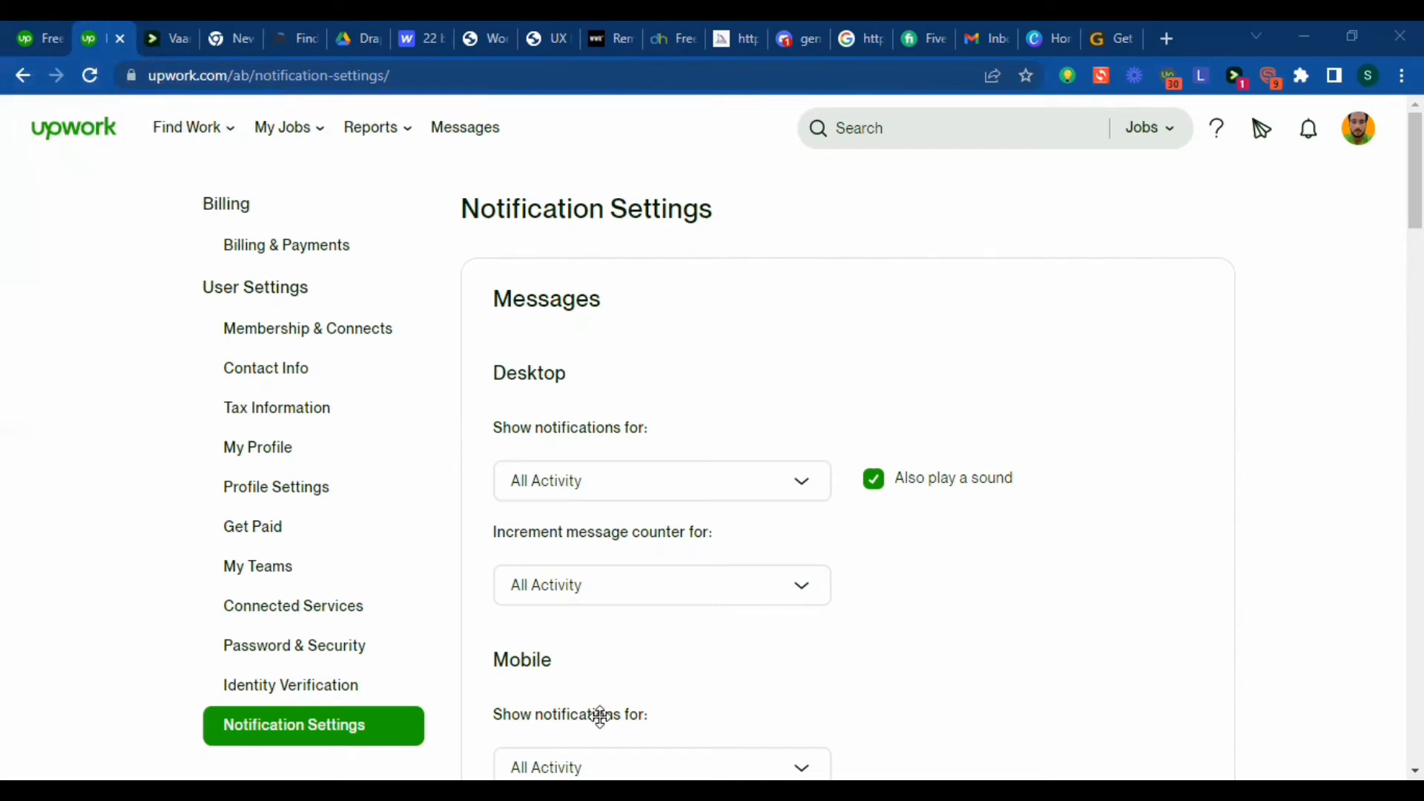
Open the freelancer profile page and look at its Portfolio section
mouse_move(189, 128)
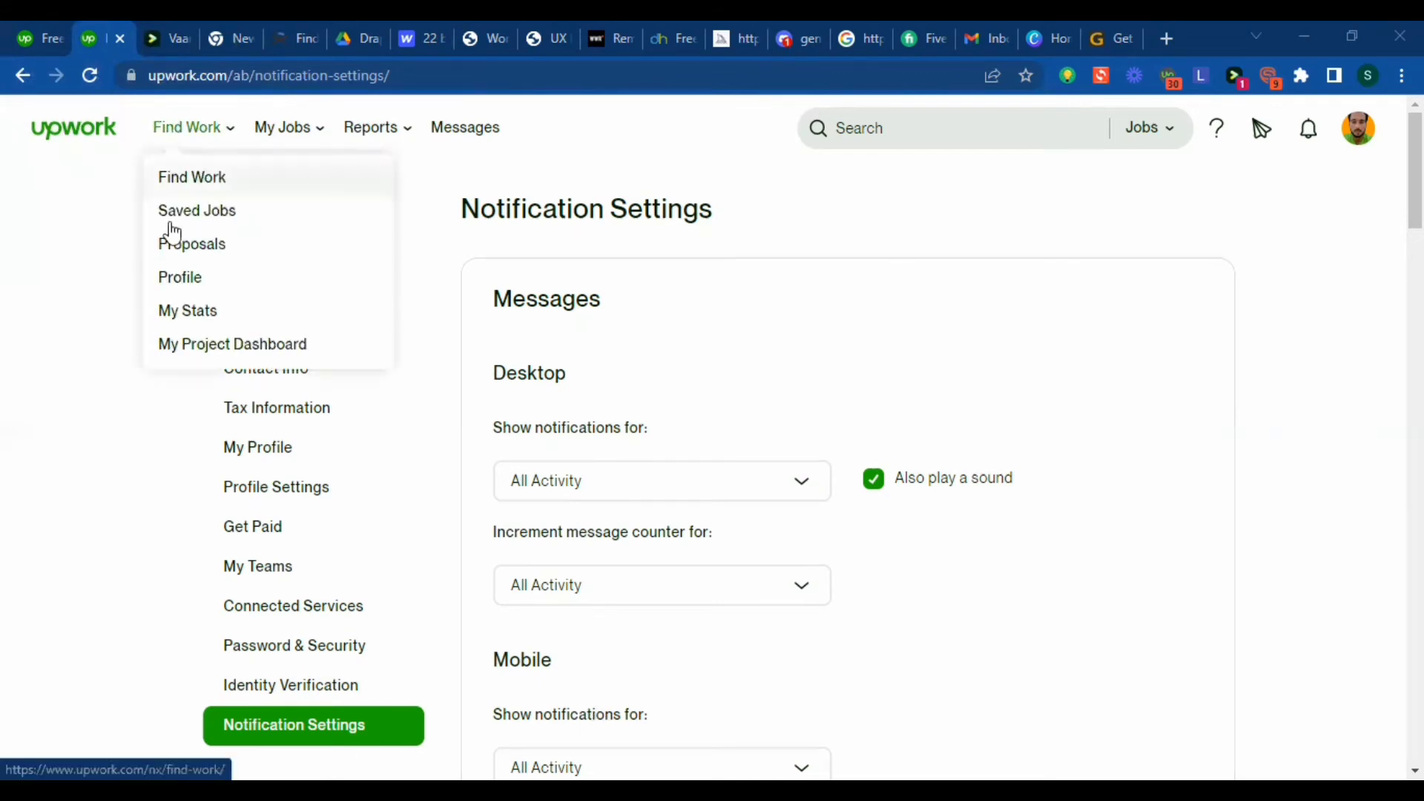
left_click(179, 281)
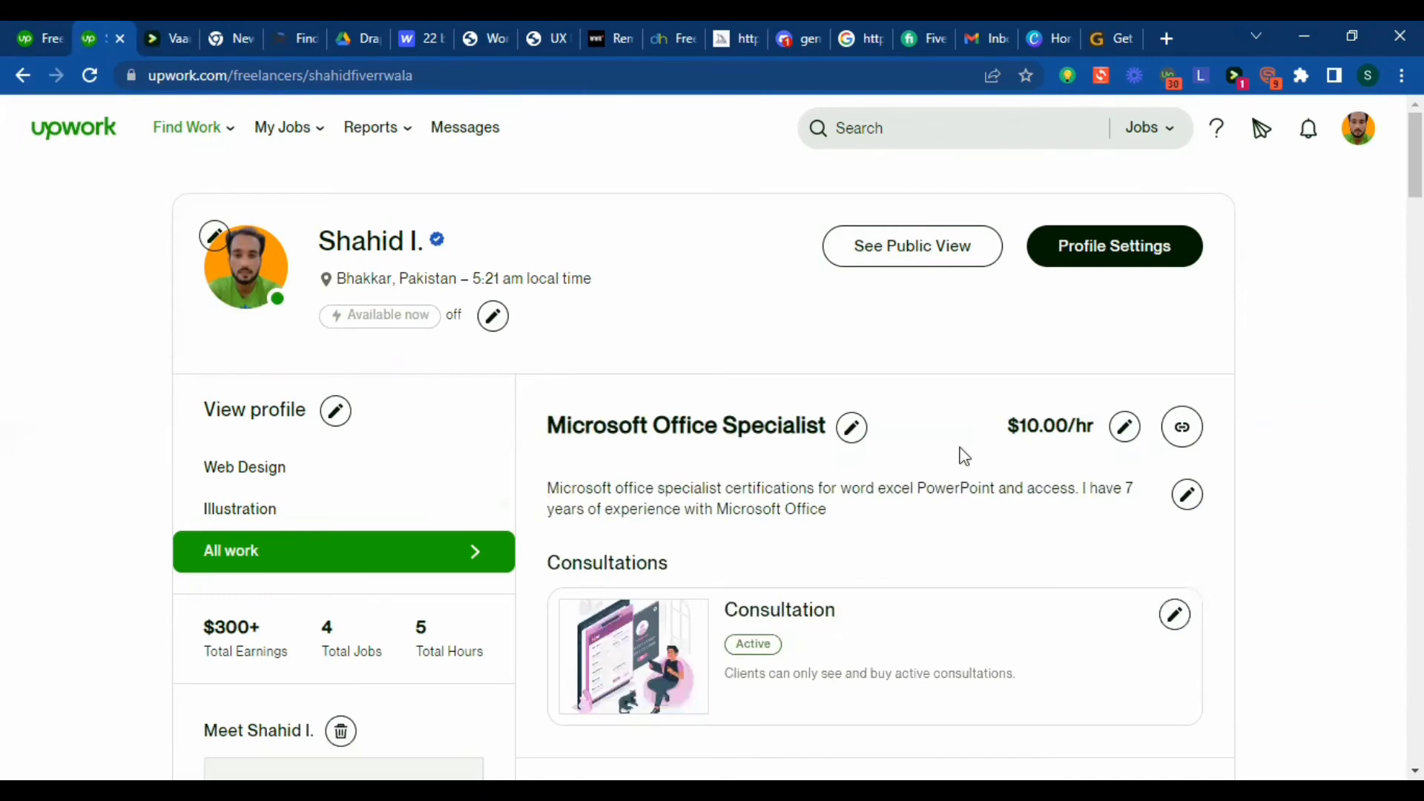
scroll(1106, 461, "down", 15)
scroll(1022, 509, "up", 1)
left_click_drag(571, 401, 625, 397)
left_click(652, 397)
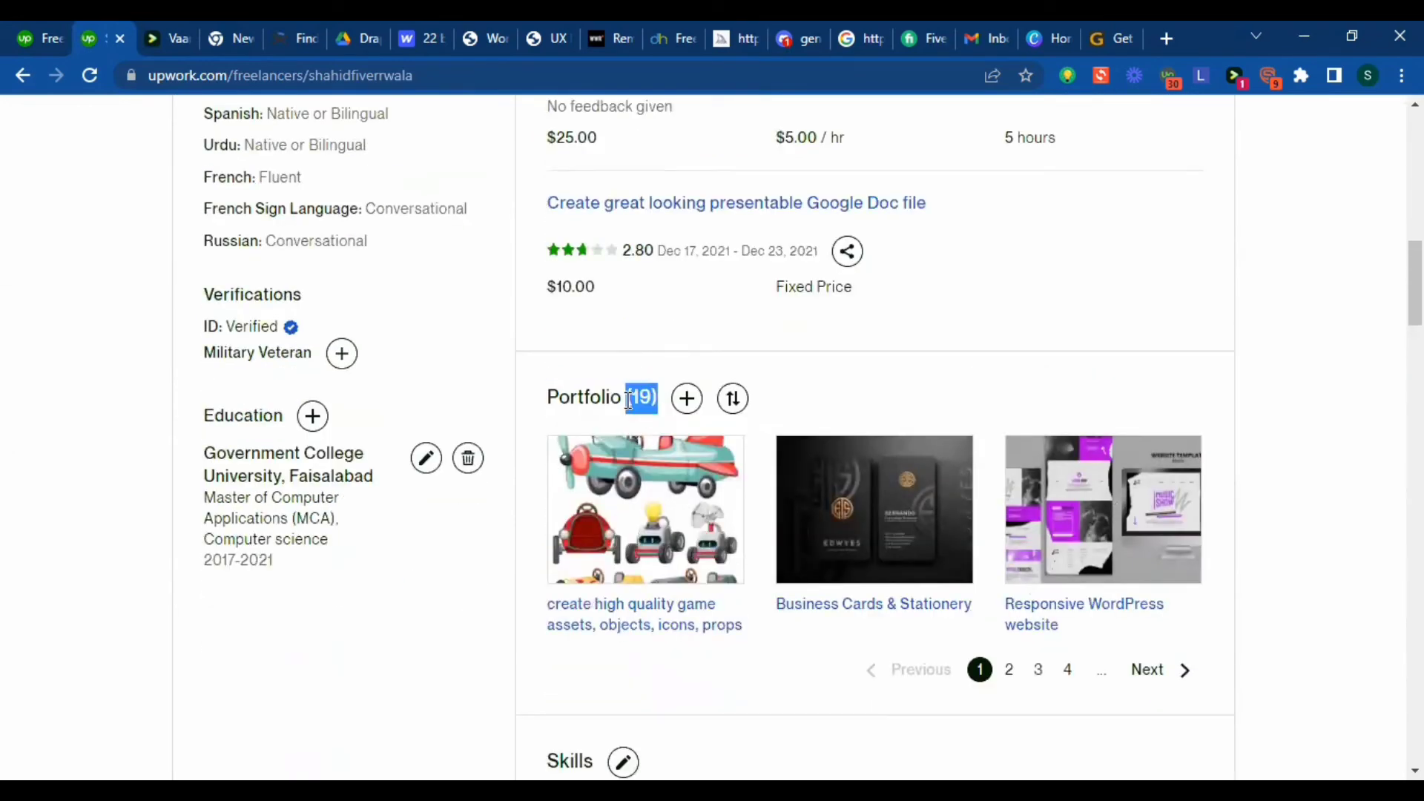
left_click(813, 393)
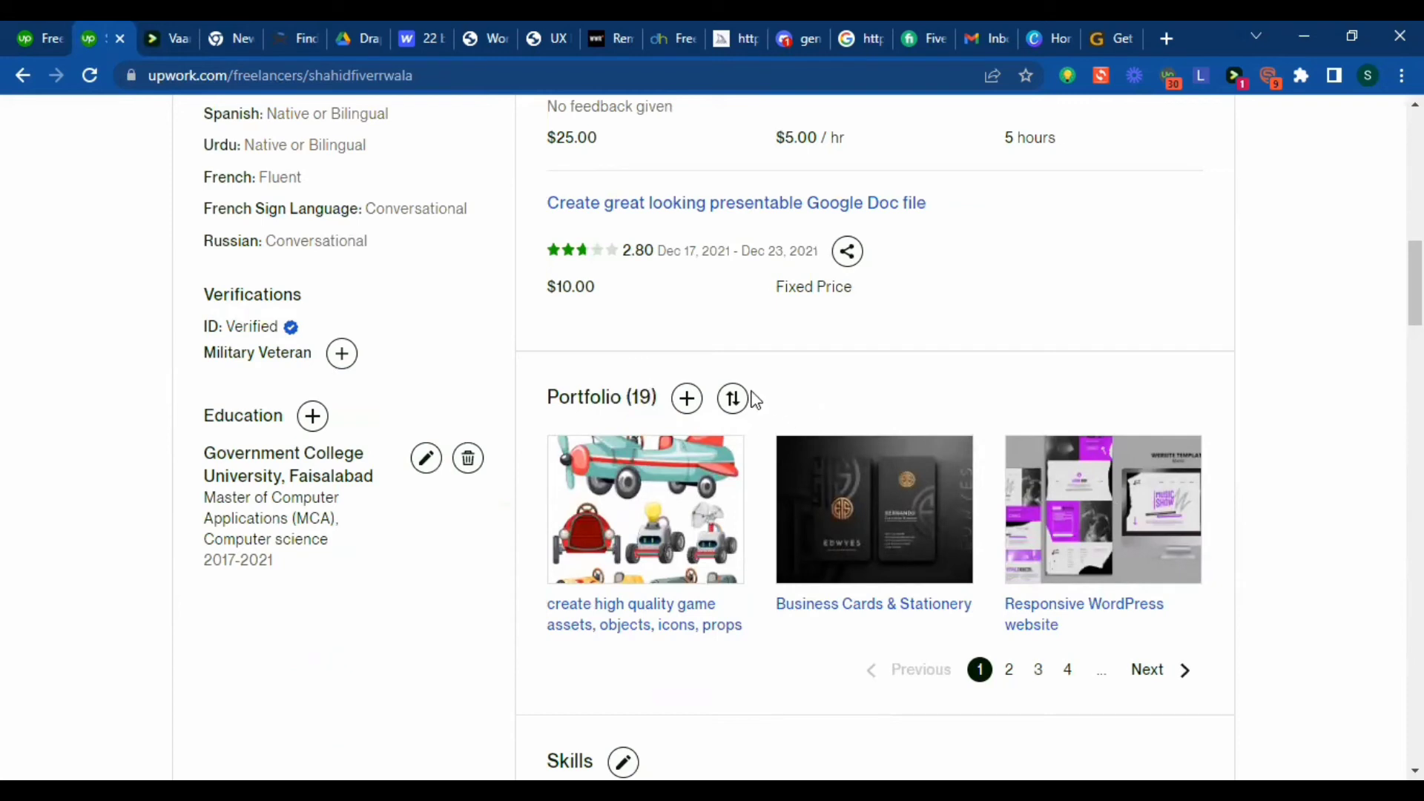
Start a new portfolio project and enter WordPress as its project title
left_click(695, 410)
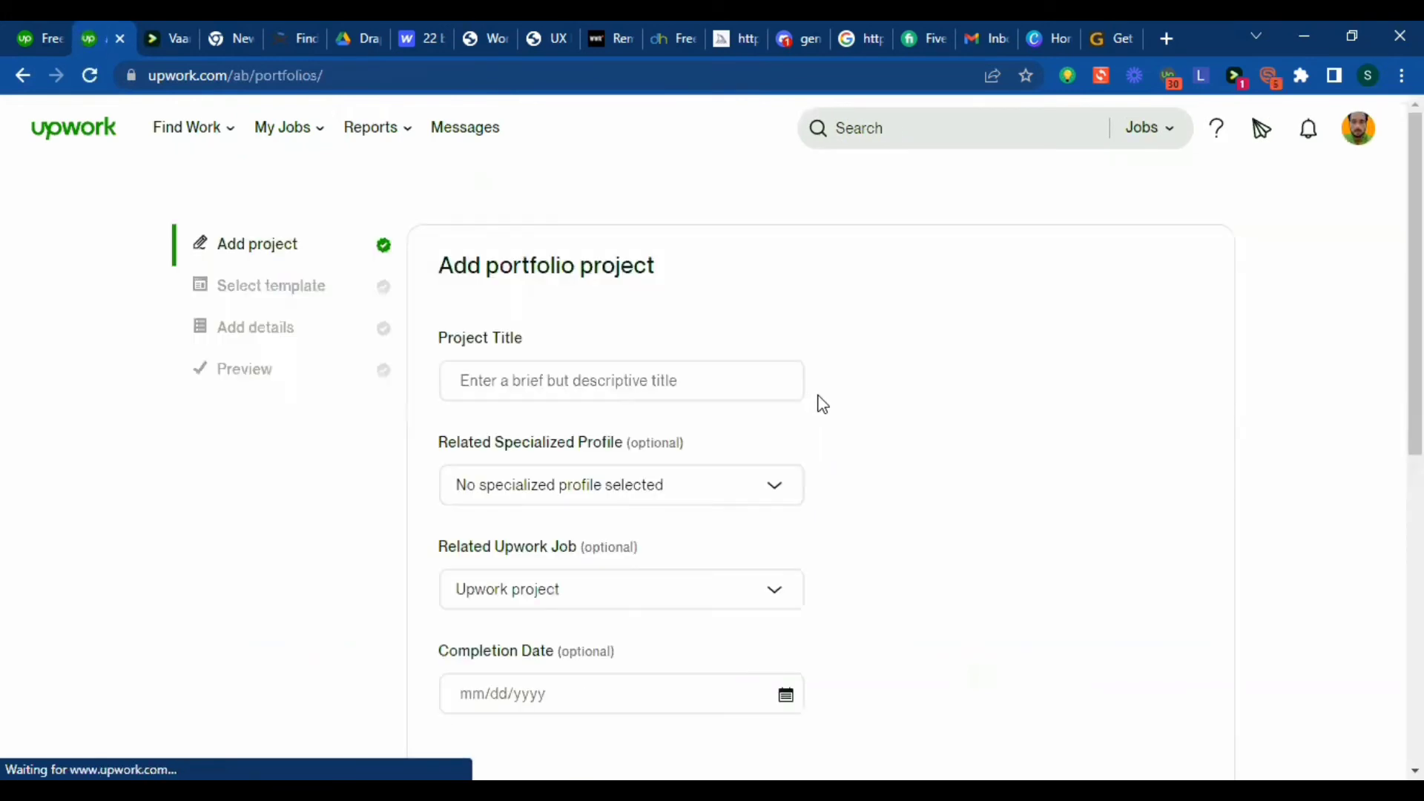
scroll(458, 297, "down", 3)
left_click(568, 172)
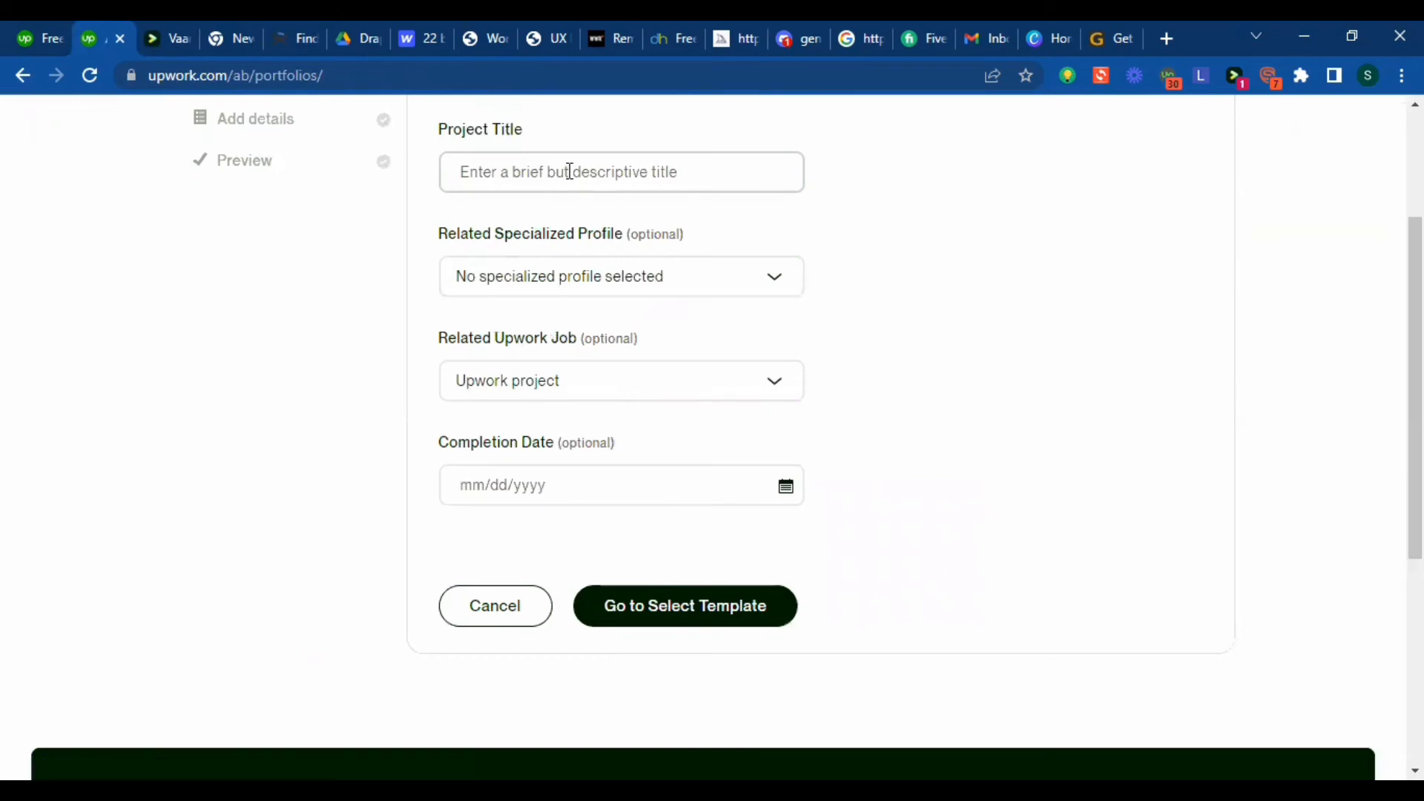
type("Wo")
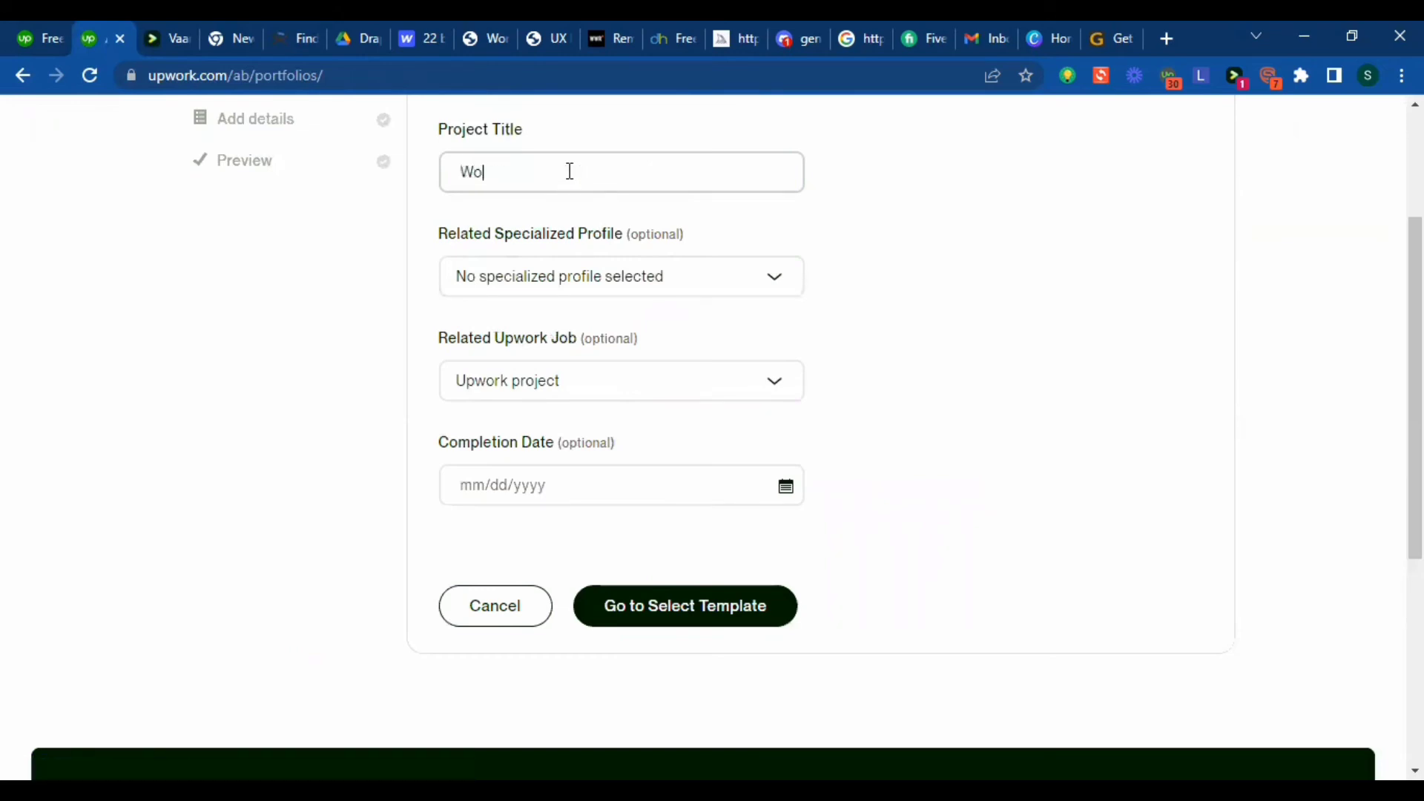
type("rdPress")
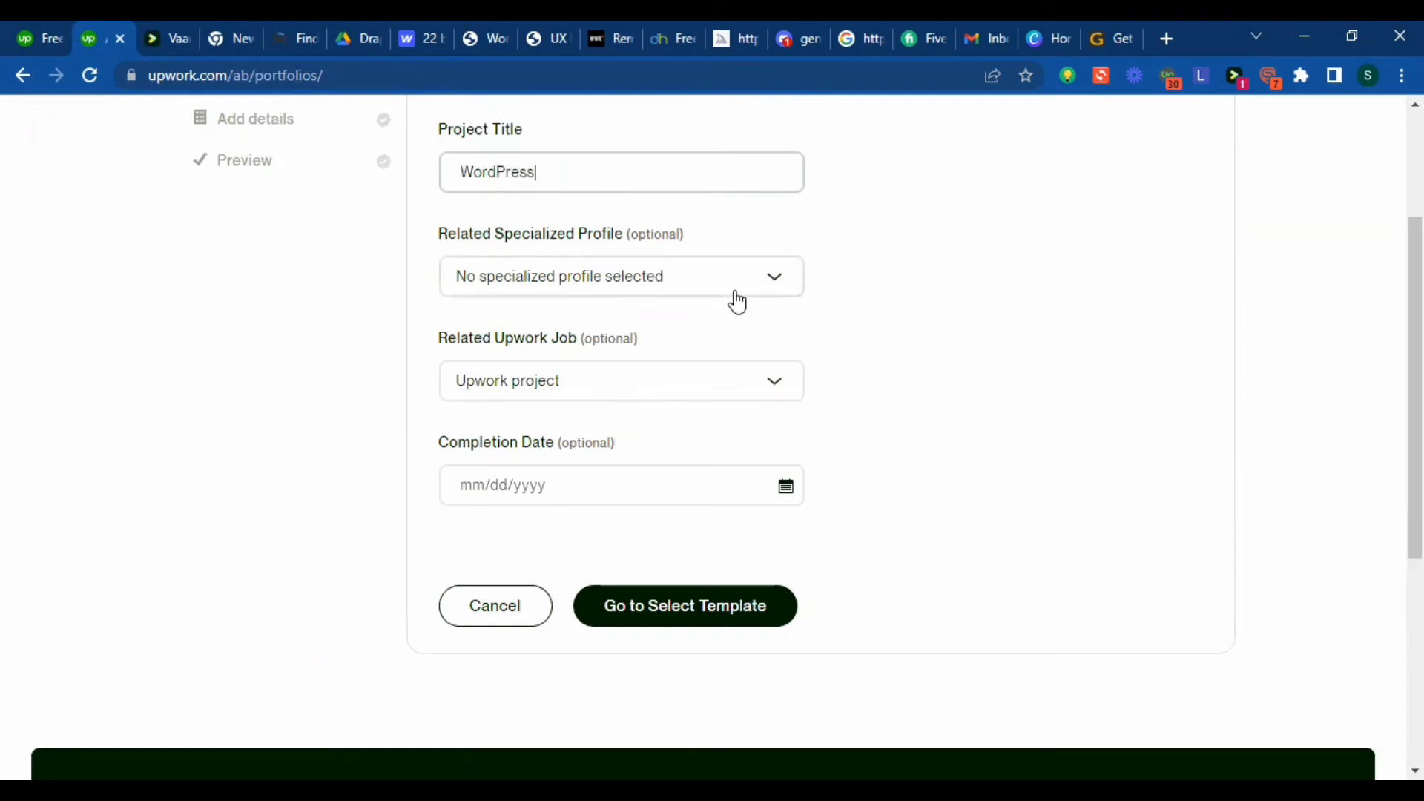
Look through the choices for the related specialized profile and the related Upwork job
left_click_drag(421, 243, 626, 246)
left_click(843, 239)
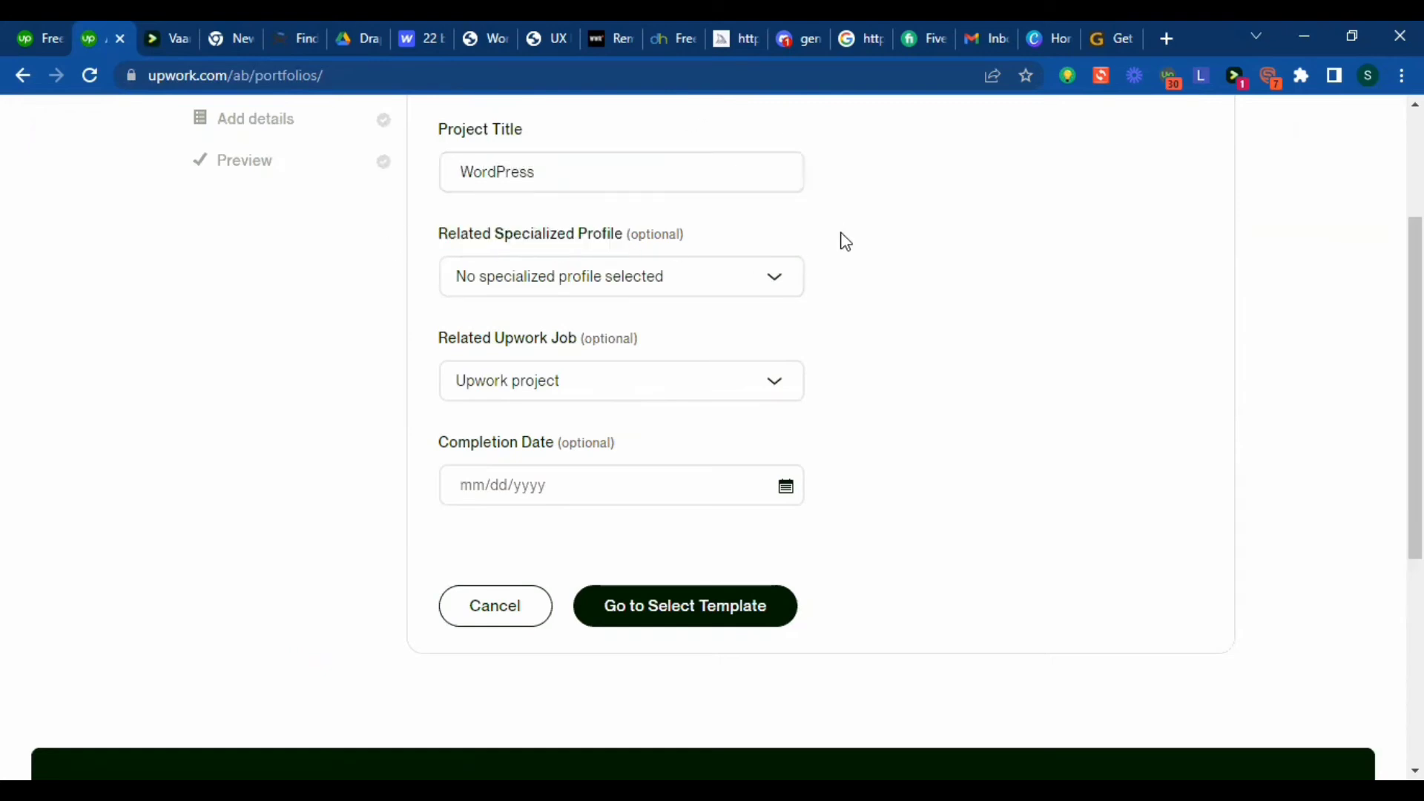
left_click(763, 286)
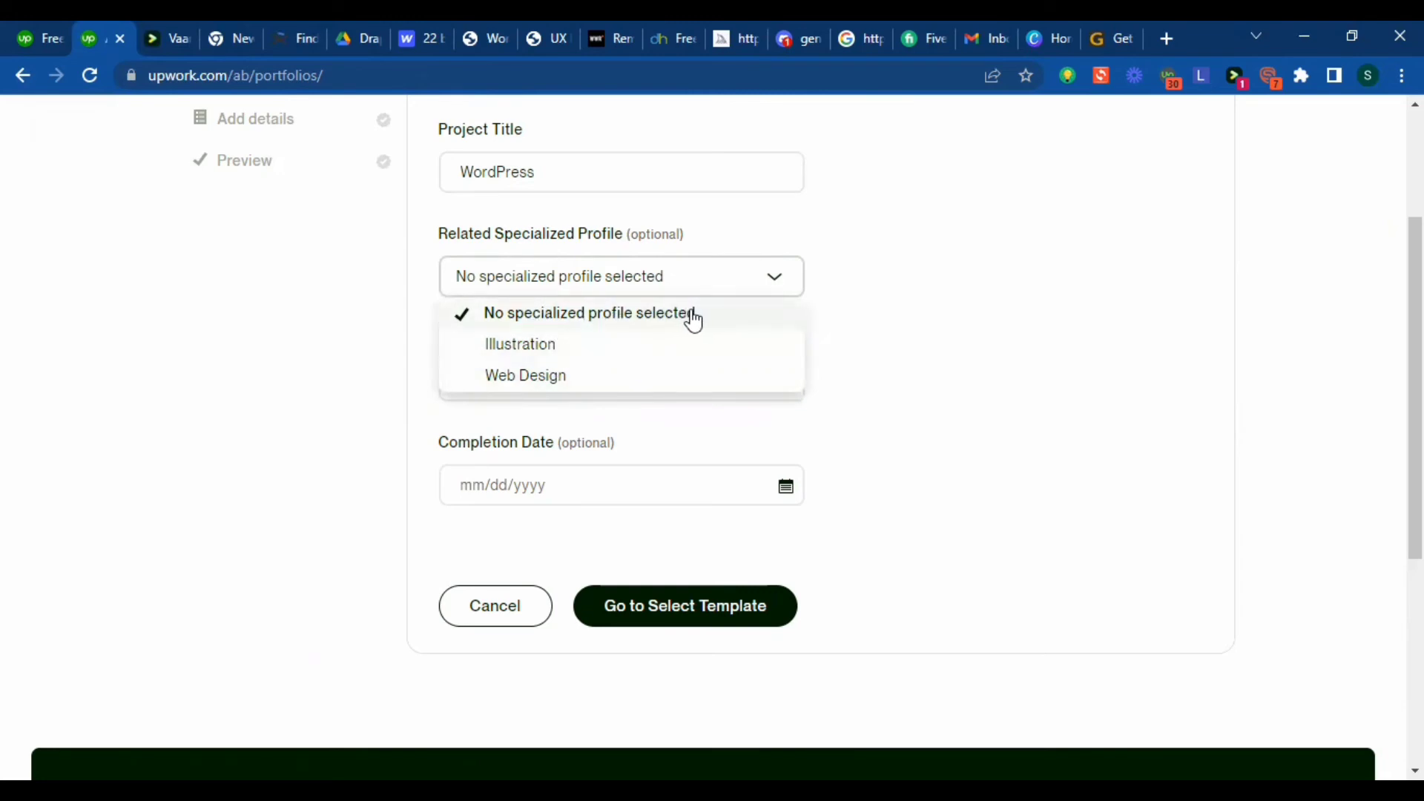
left_click(839, 324)
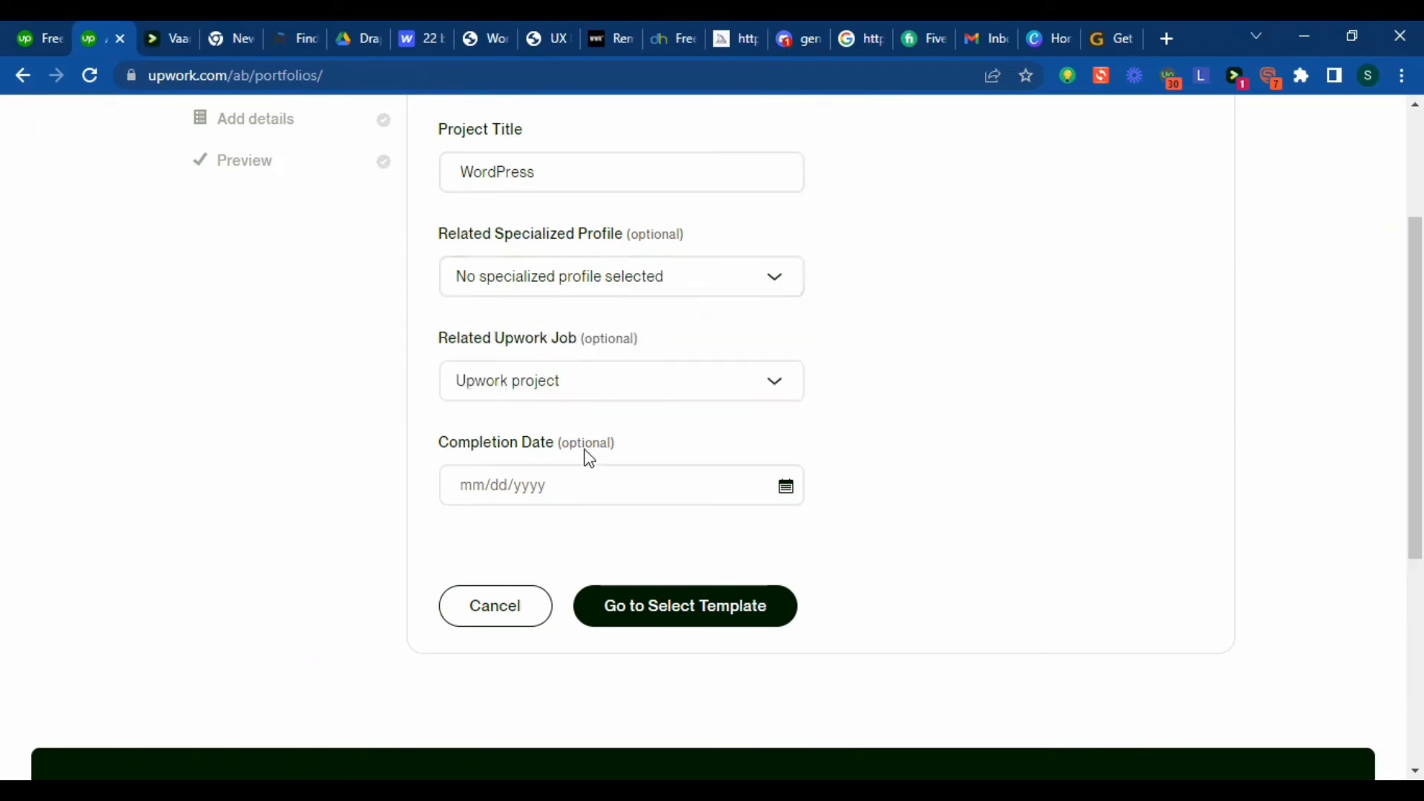
left_click(741, 382)
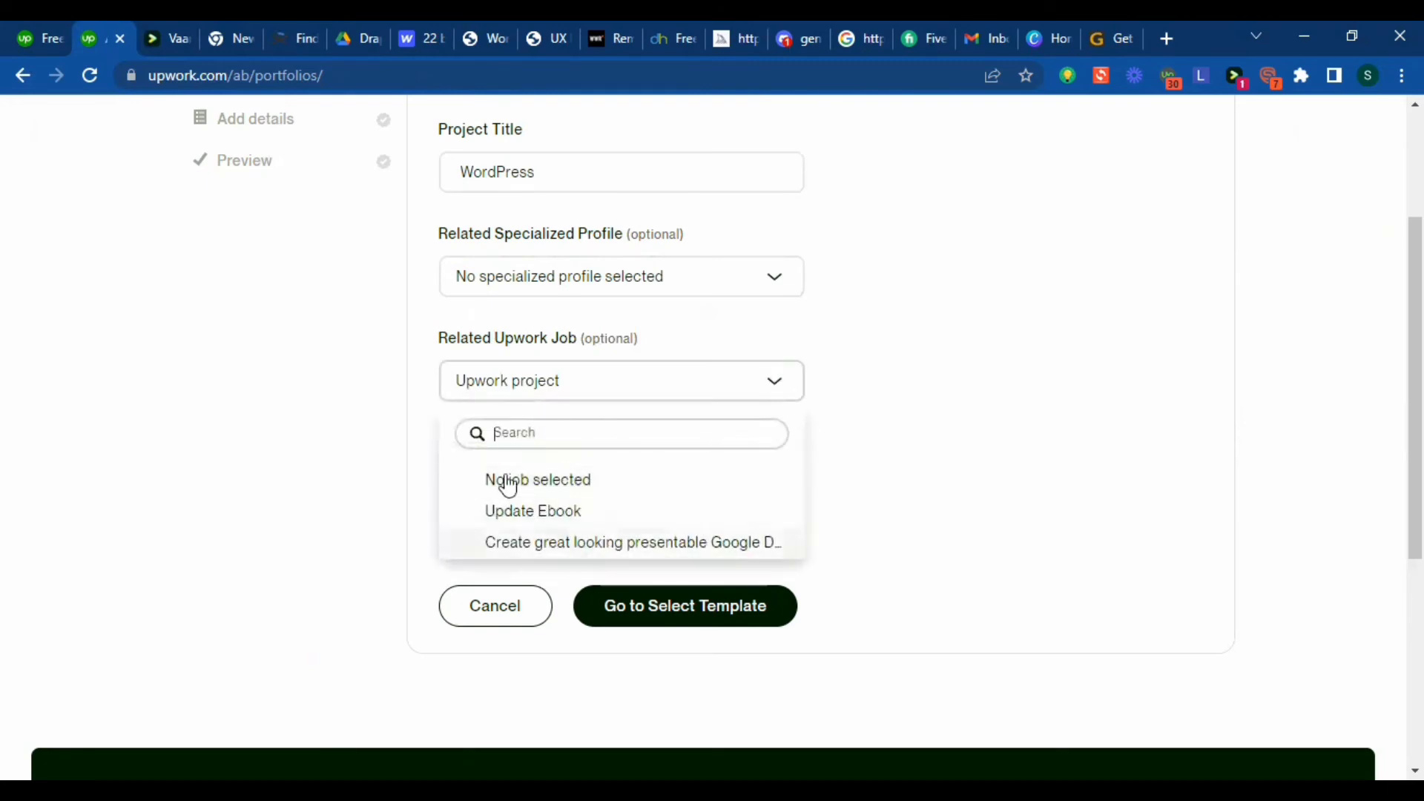
left_click(808, 444)
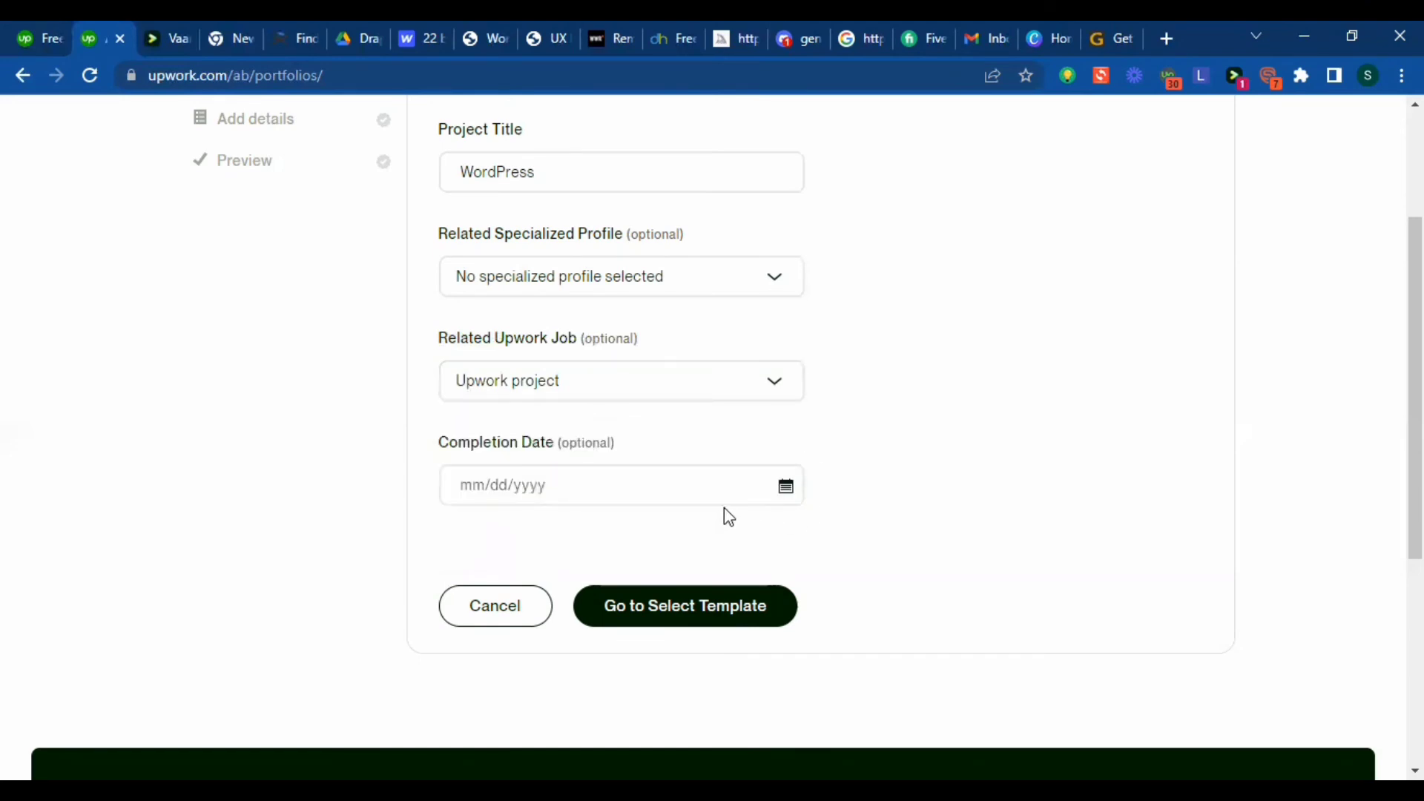
Set the project's completion date to 08/02/2022 and continue to template selection
left_click(502, 479)
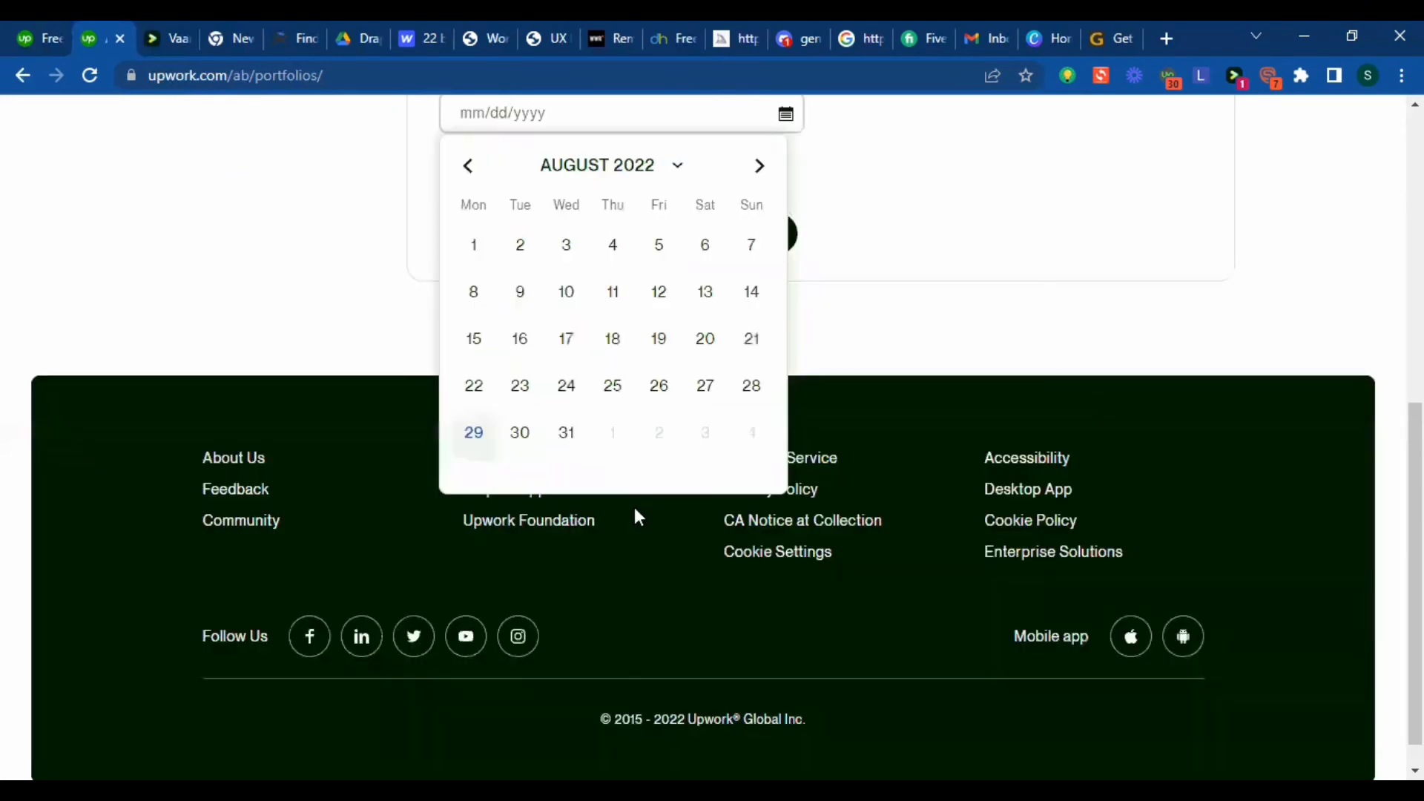
left_click(522, 247)
scroll(771, 271, "up", 4)
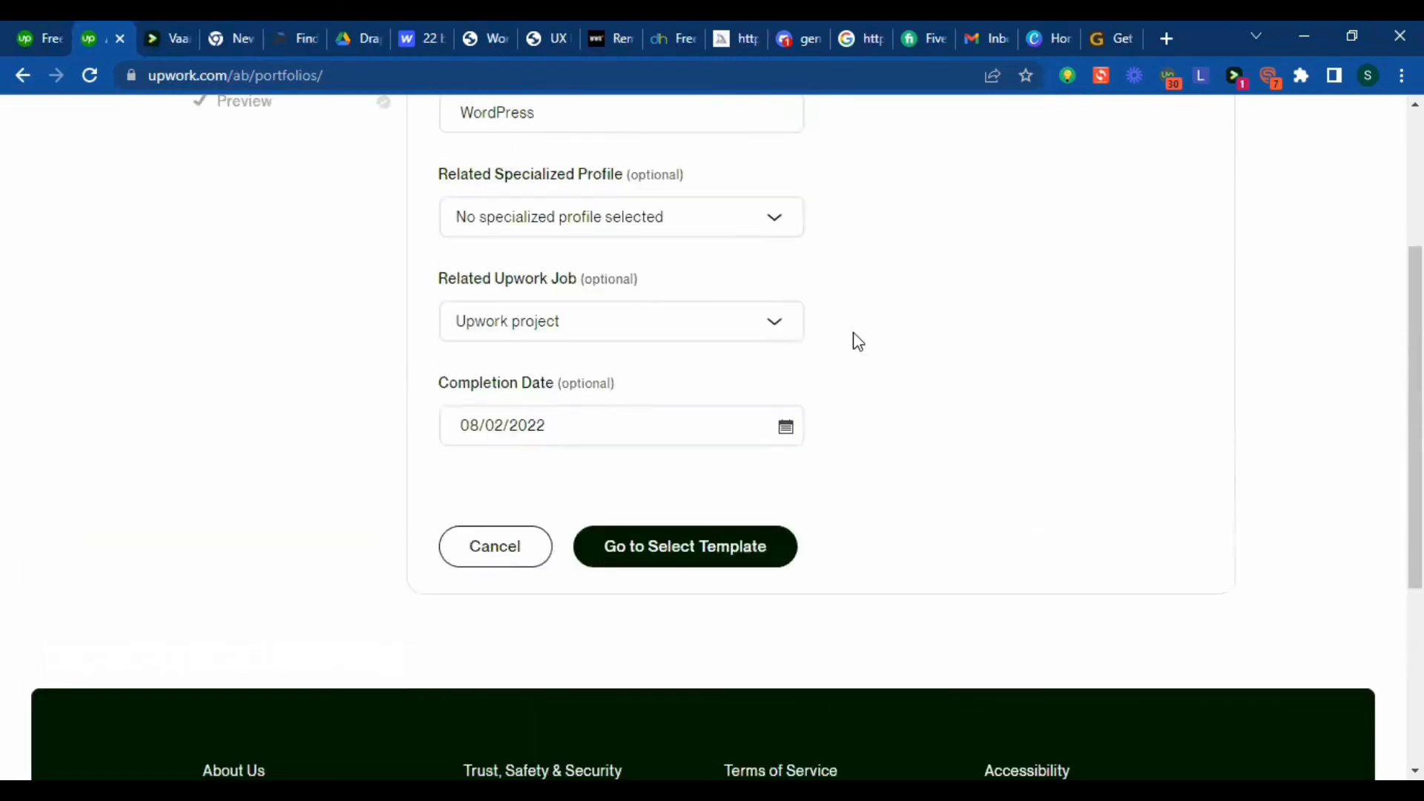
left_click(669, 547)
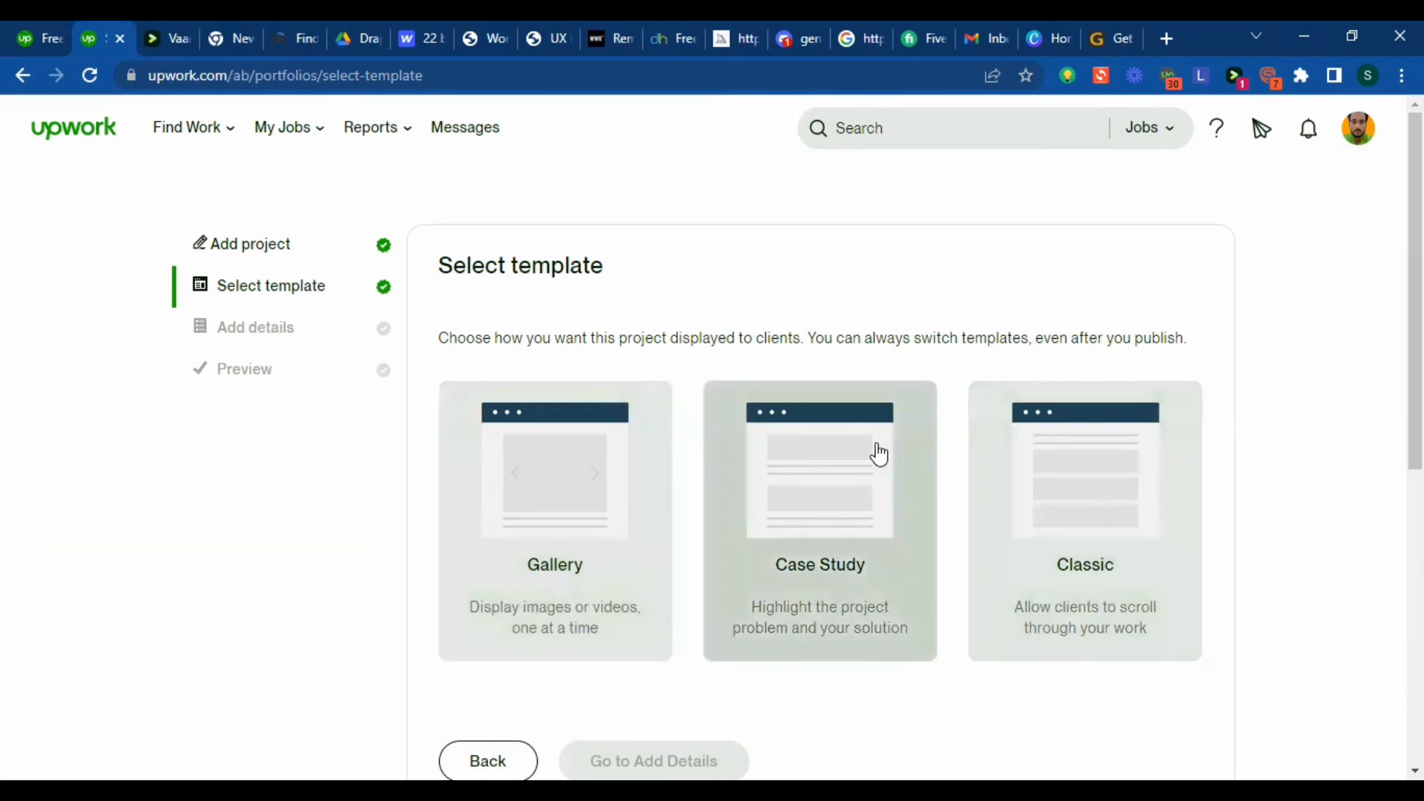
Choose the Gallery template for the portfolio project and continue to its details
left_click(556, 508)
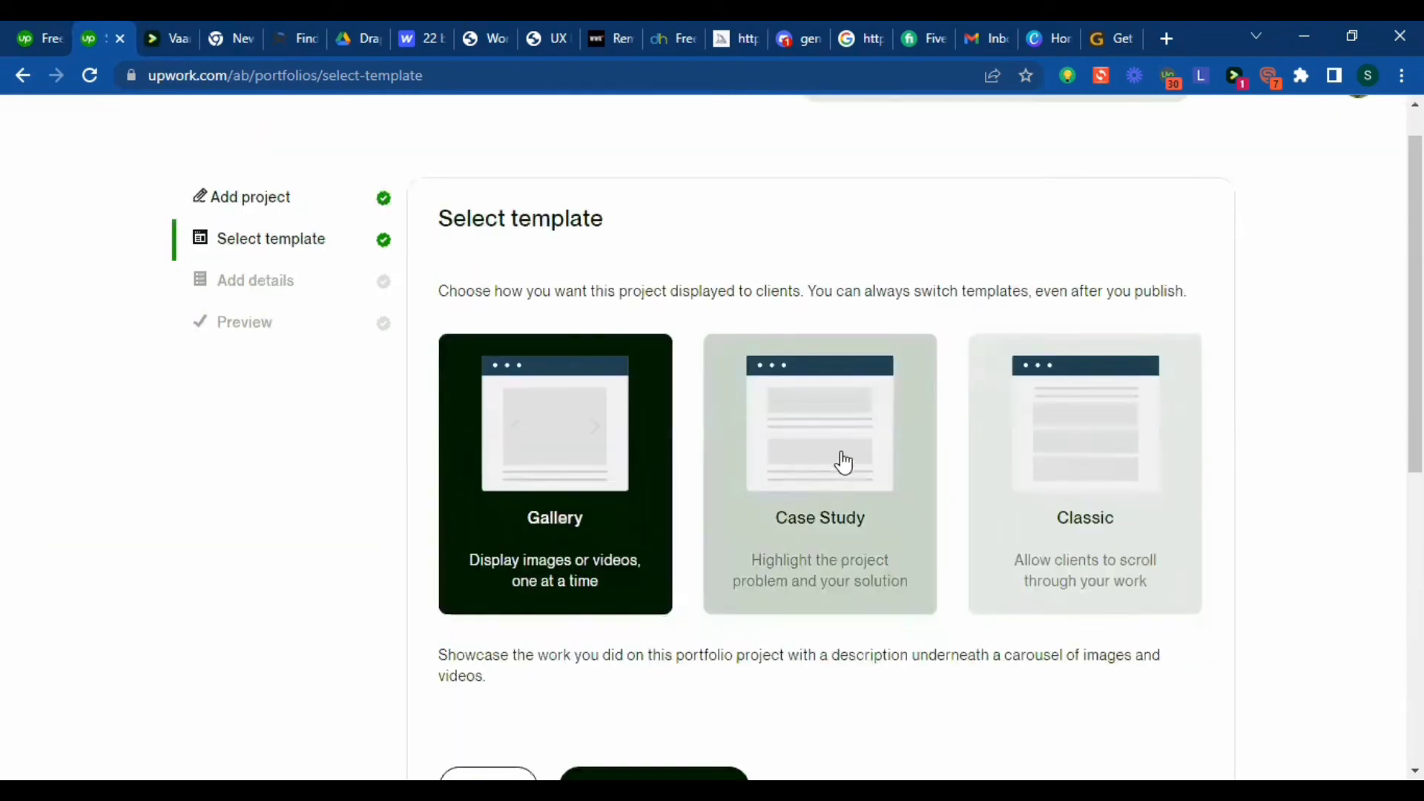
scroll(839, 464, "down", 4)
scroll(675, 515, "down", 1)
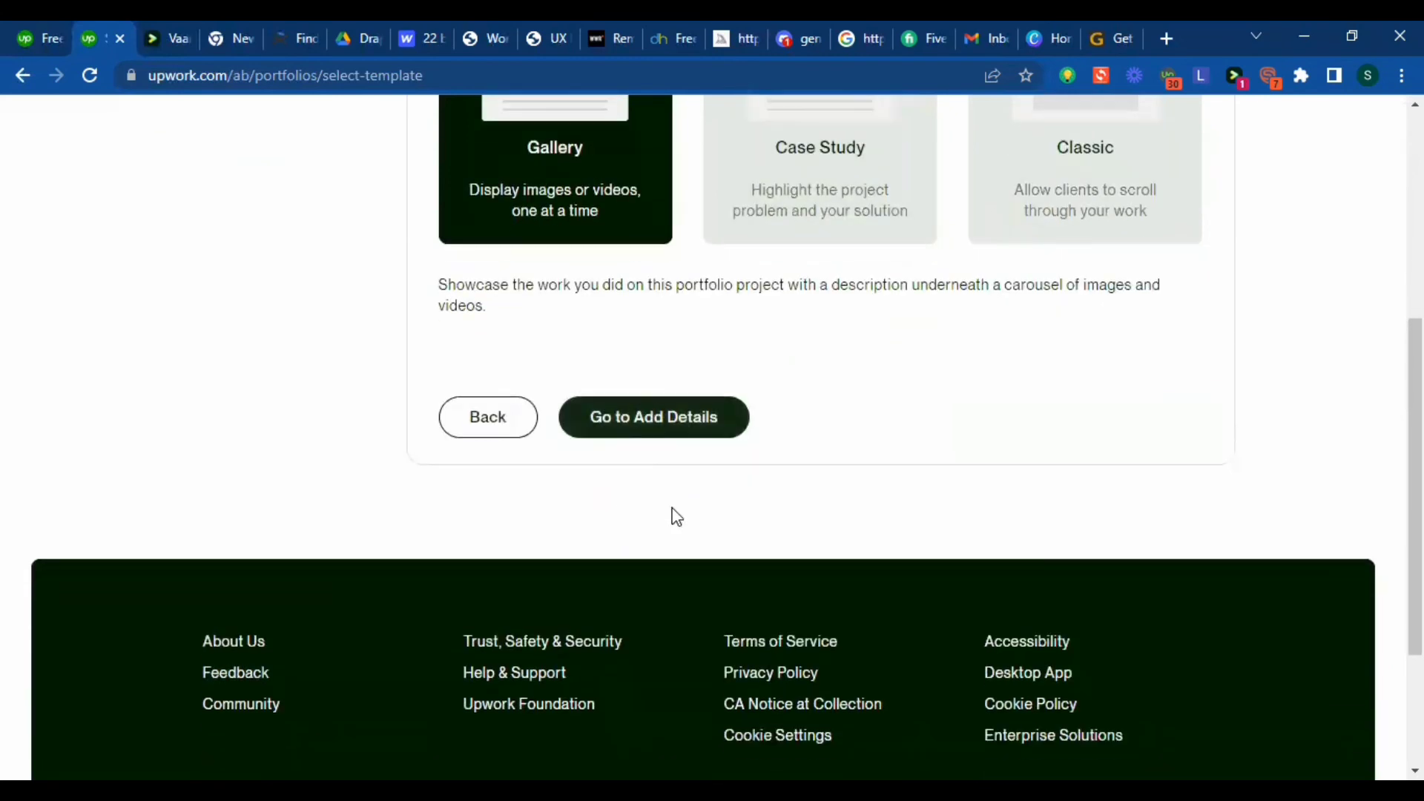
left_click(665, 413)
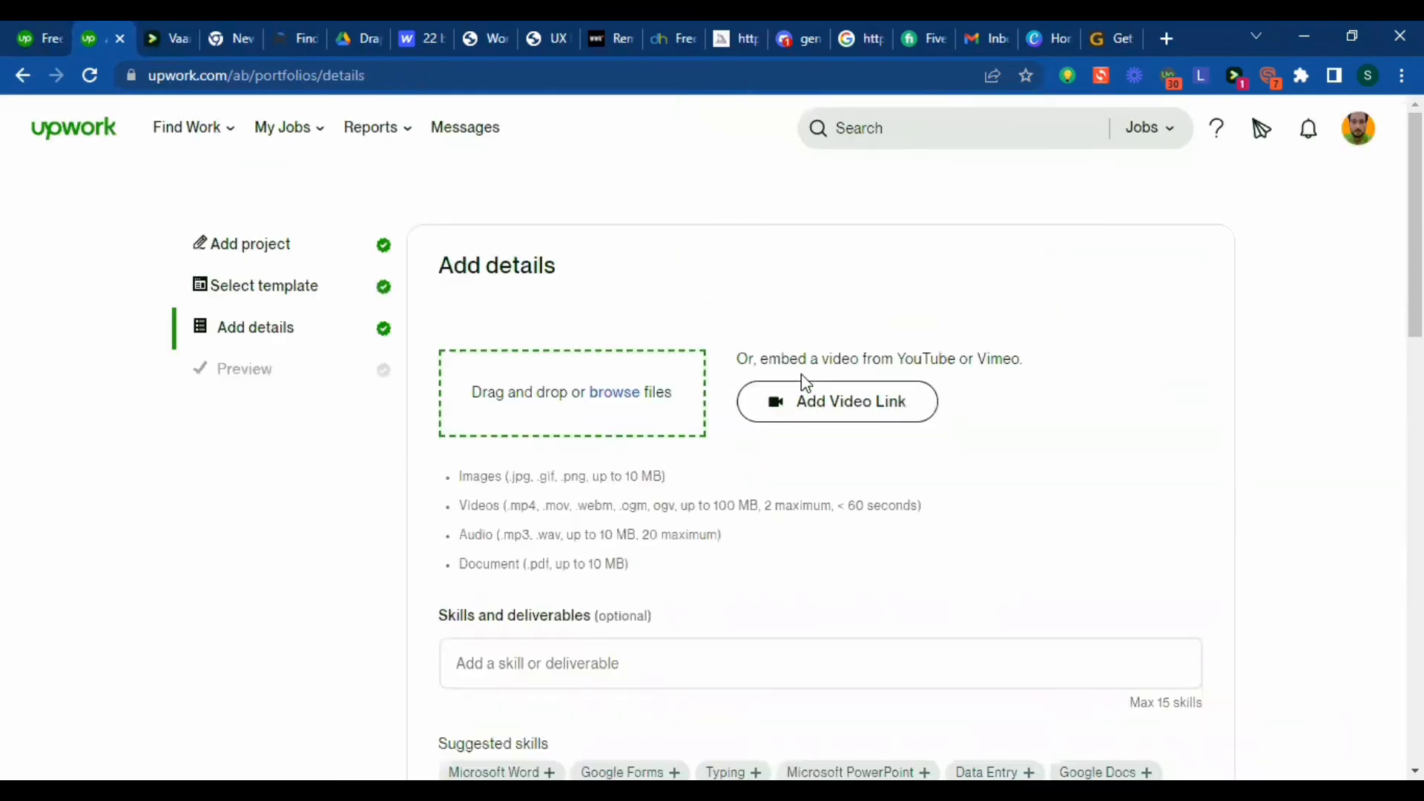
Upload the cute ghost, planted seed and Bad Wabbit full body 3d images from Downloads to the project
left_click(615, 393)
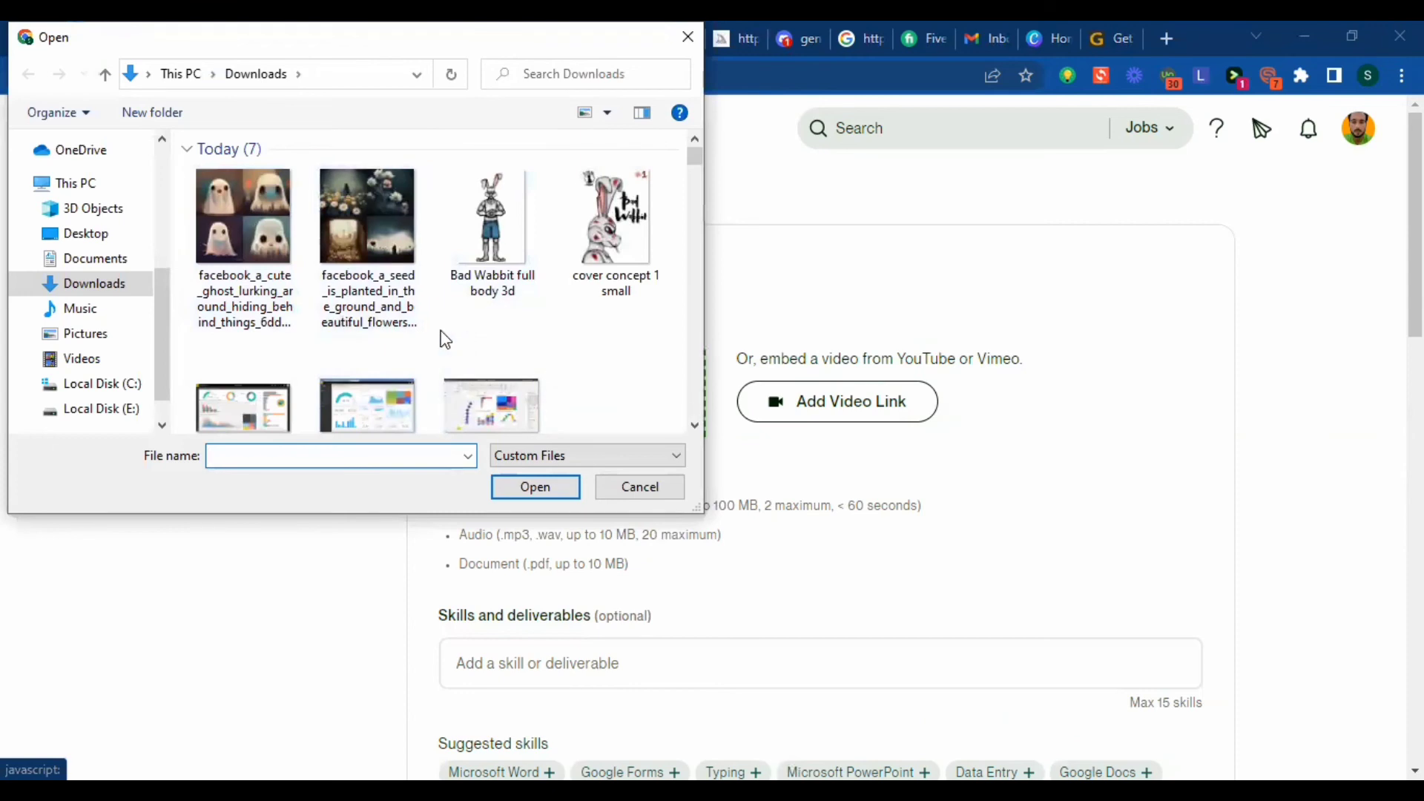
left_click_drag(445, 342, 238, 286)
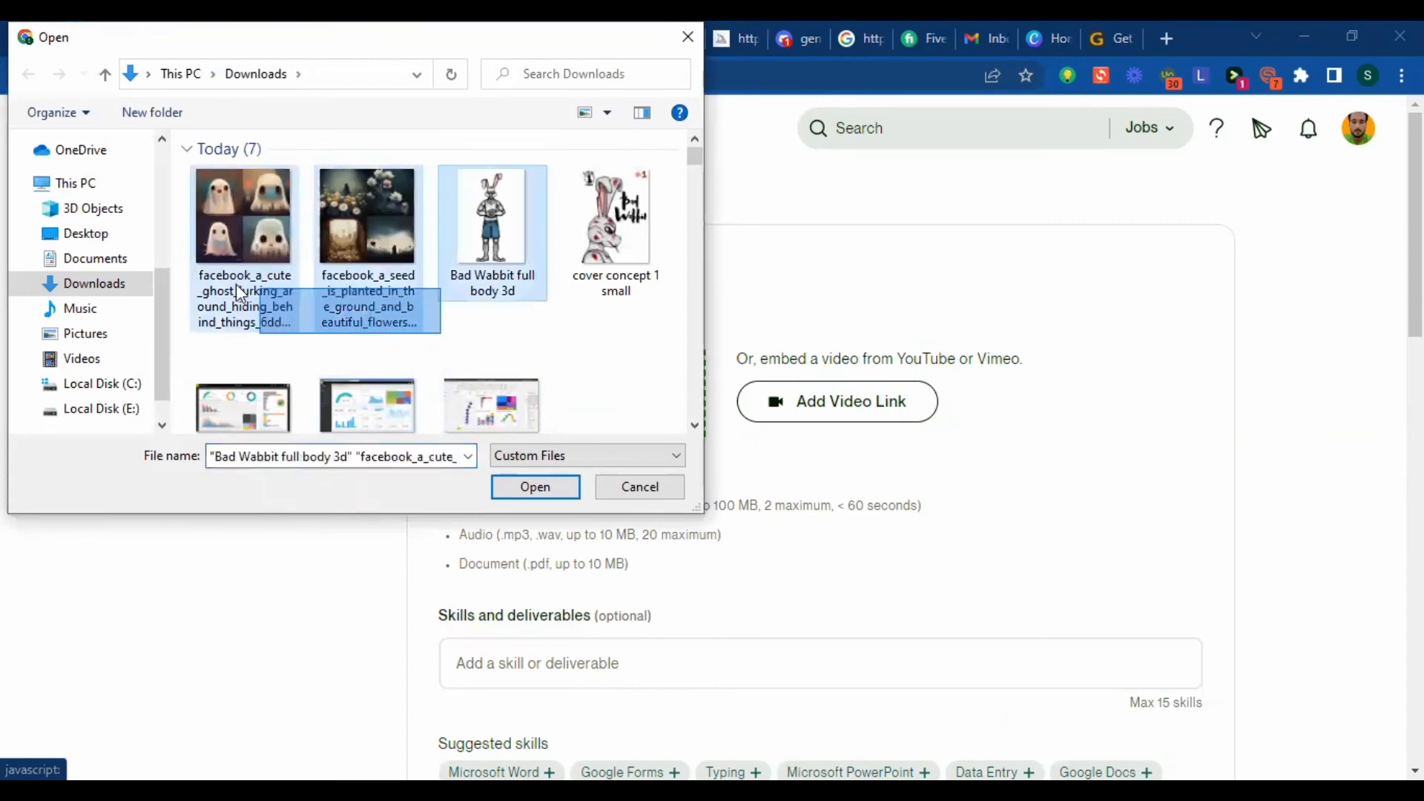
left_click(561, 498)
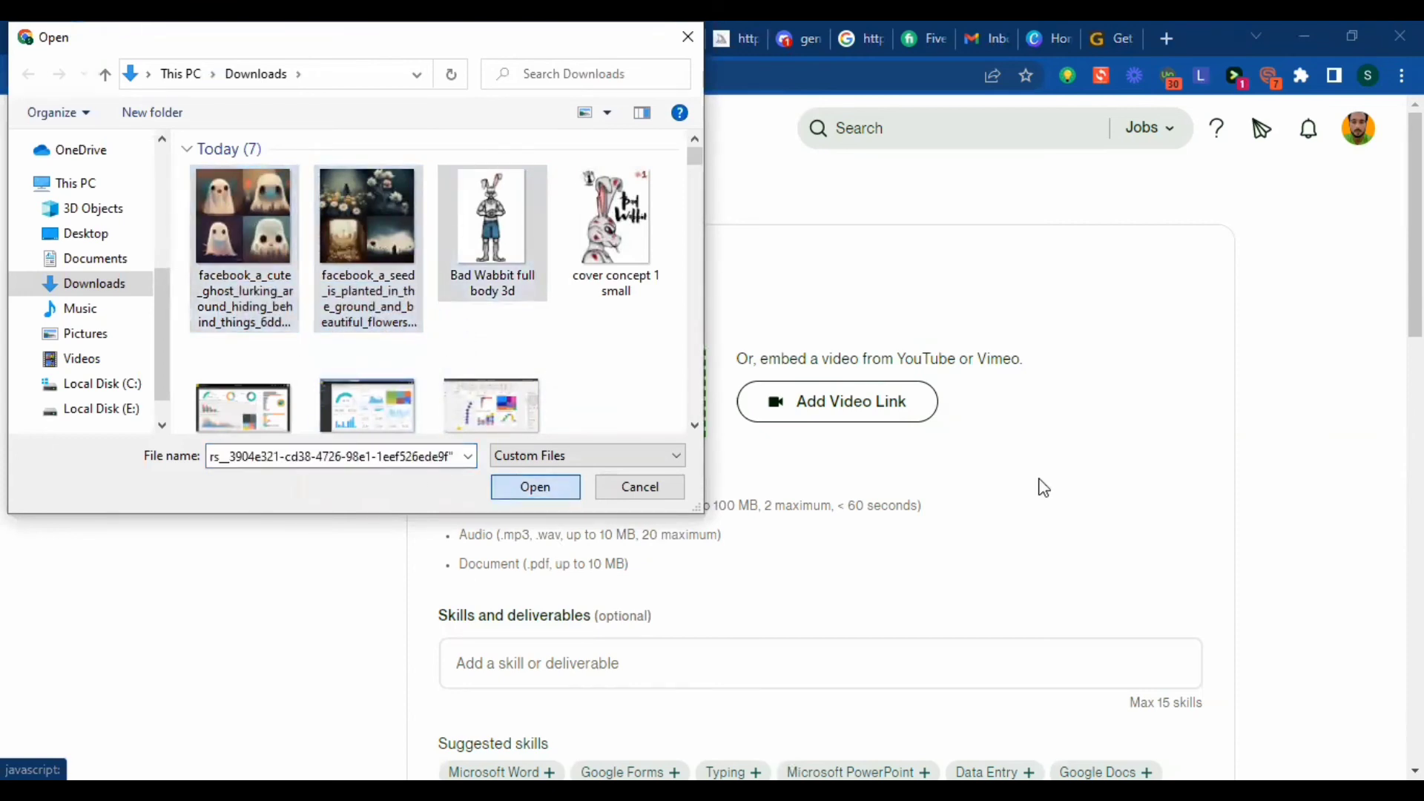
Add the suggested skills WordPress Theme, WordPress Plugin and WordPress to the project
scroll(1021, 500, "down", 5)
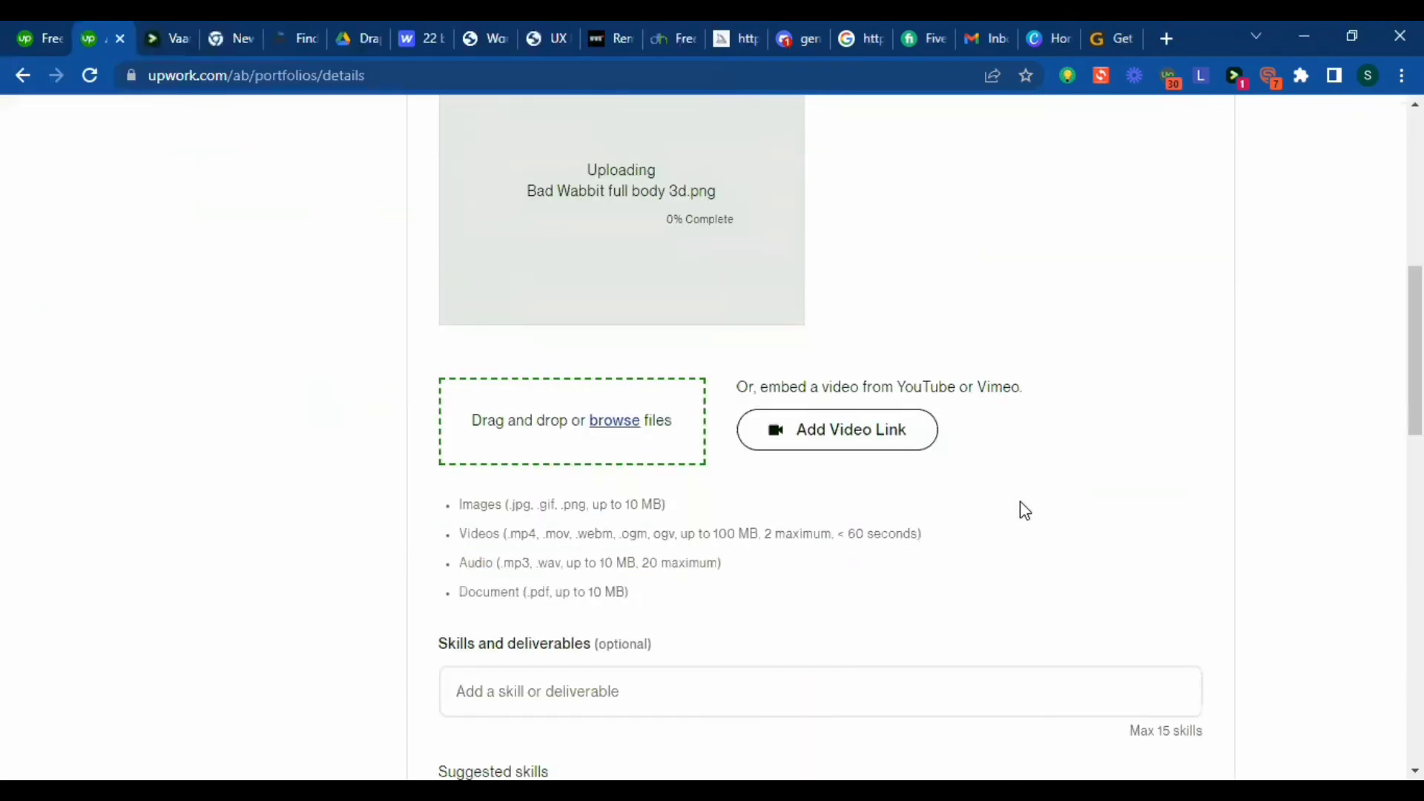
scroll(1025, 511, "down", 4)
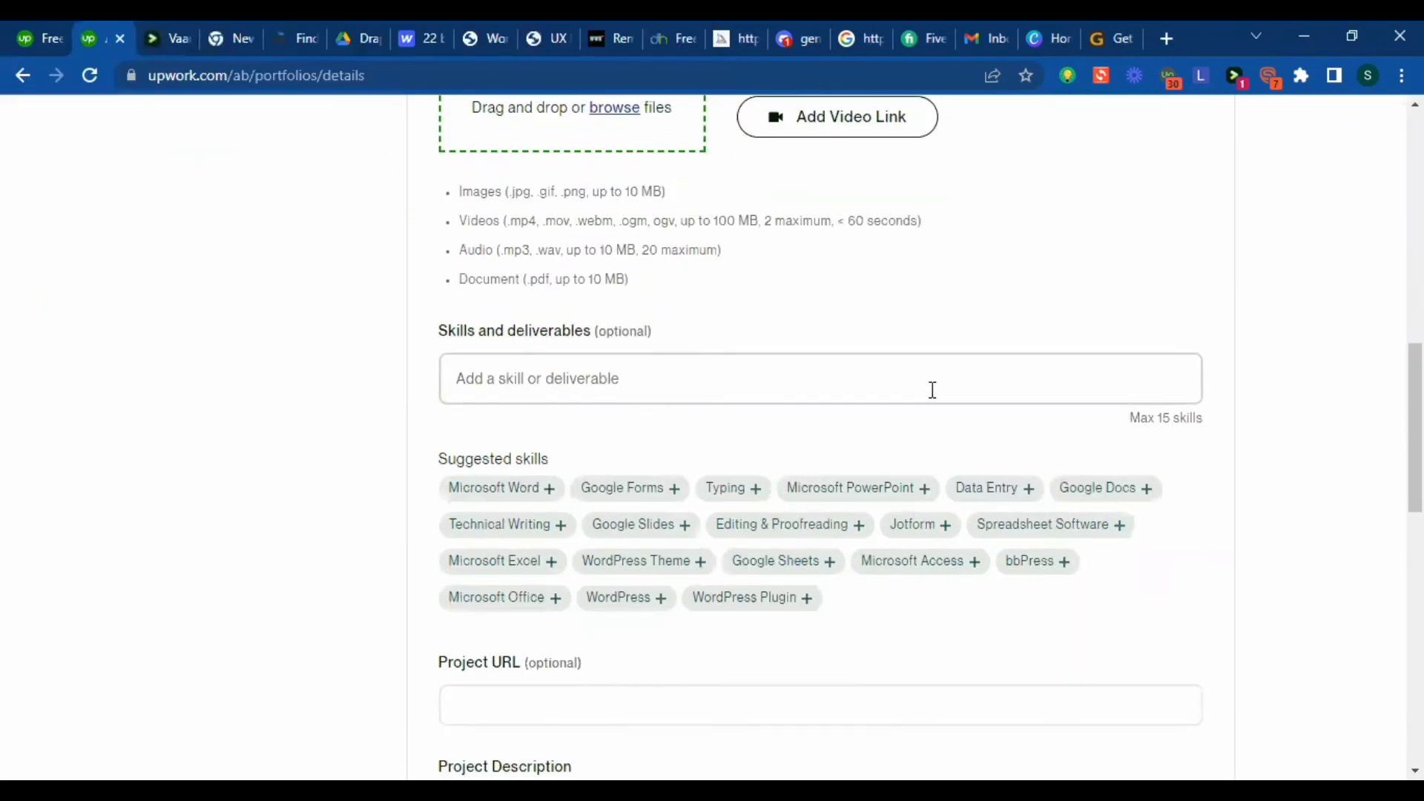
left_click(588, 380)
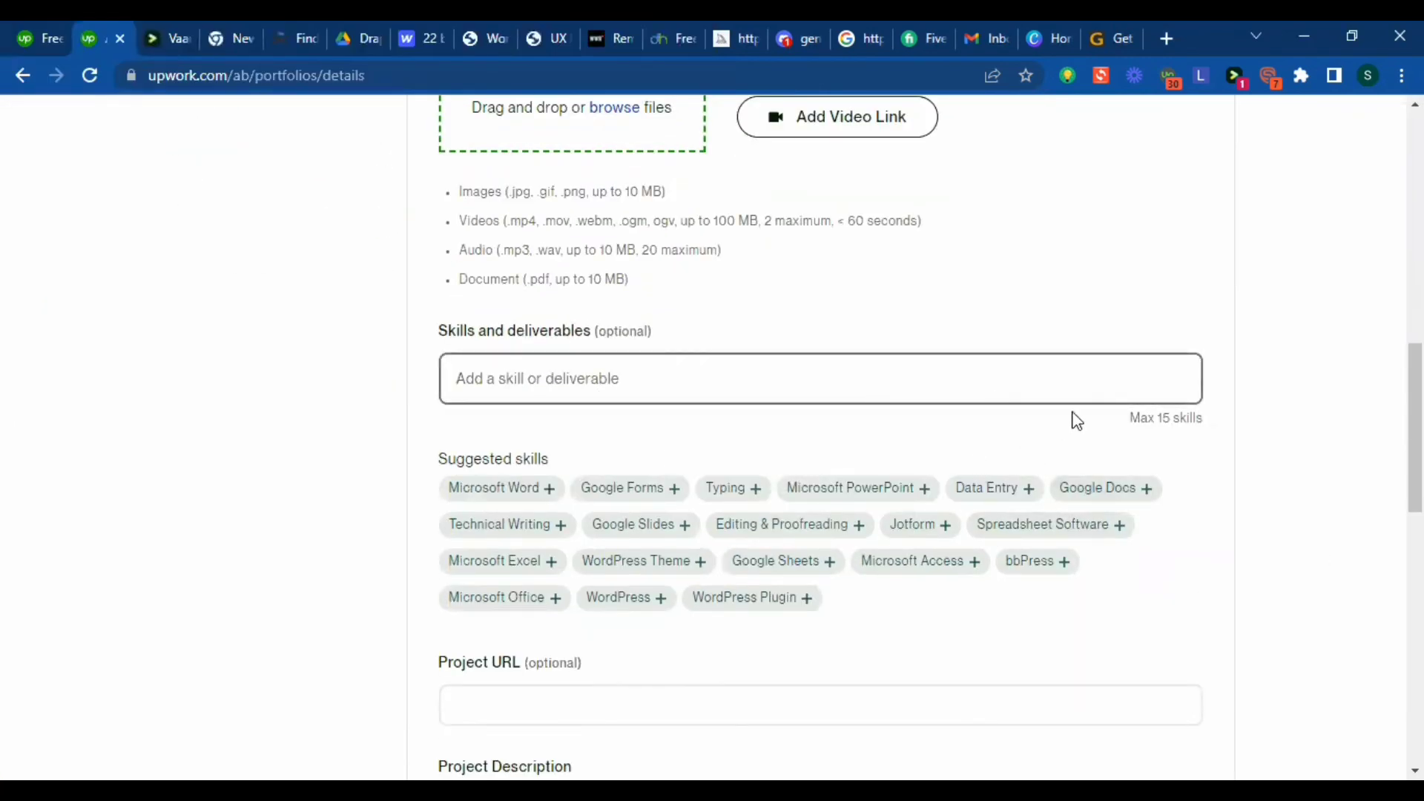
left_click_drag(1158, 413, 1182, 416)
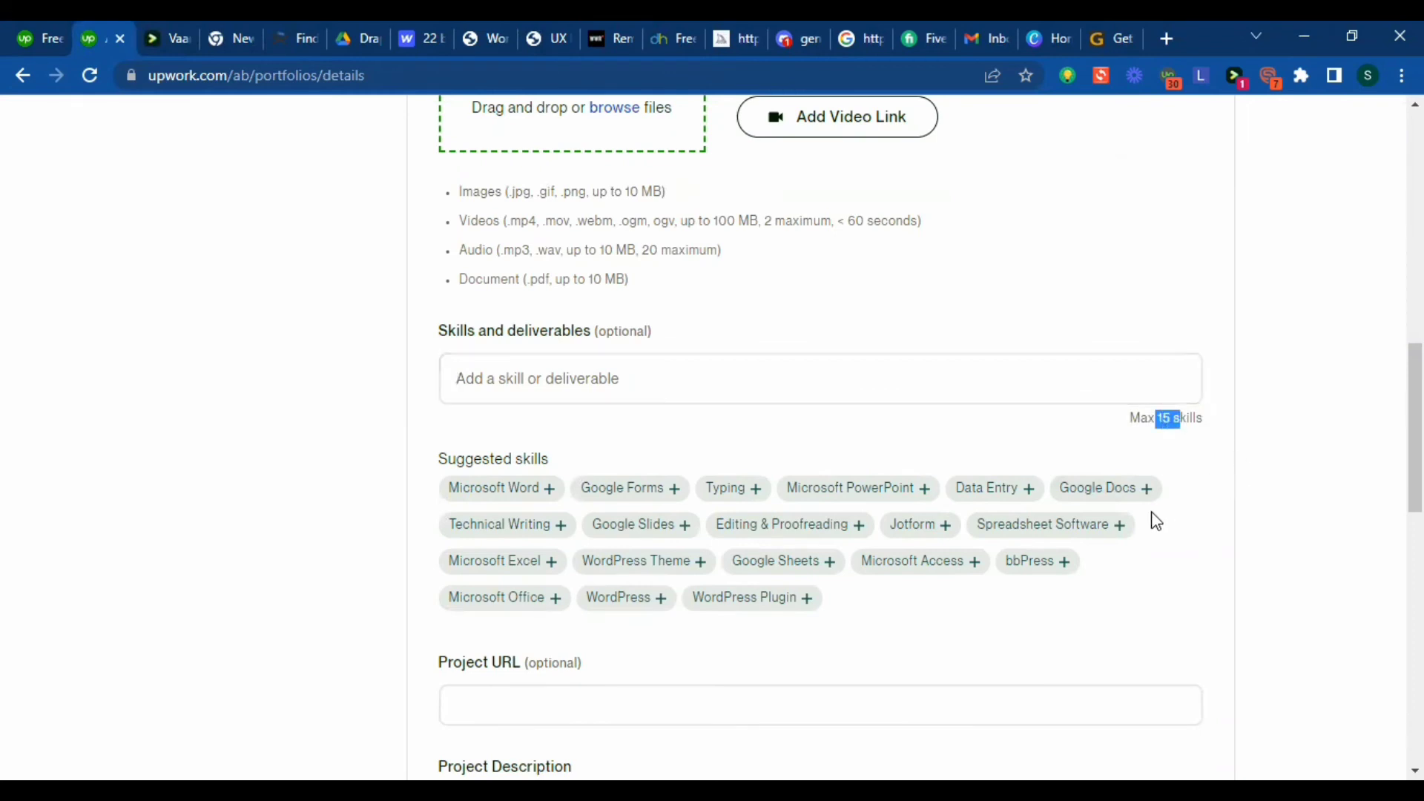
left_click(649, 566)
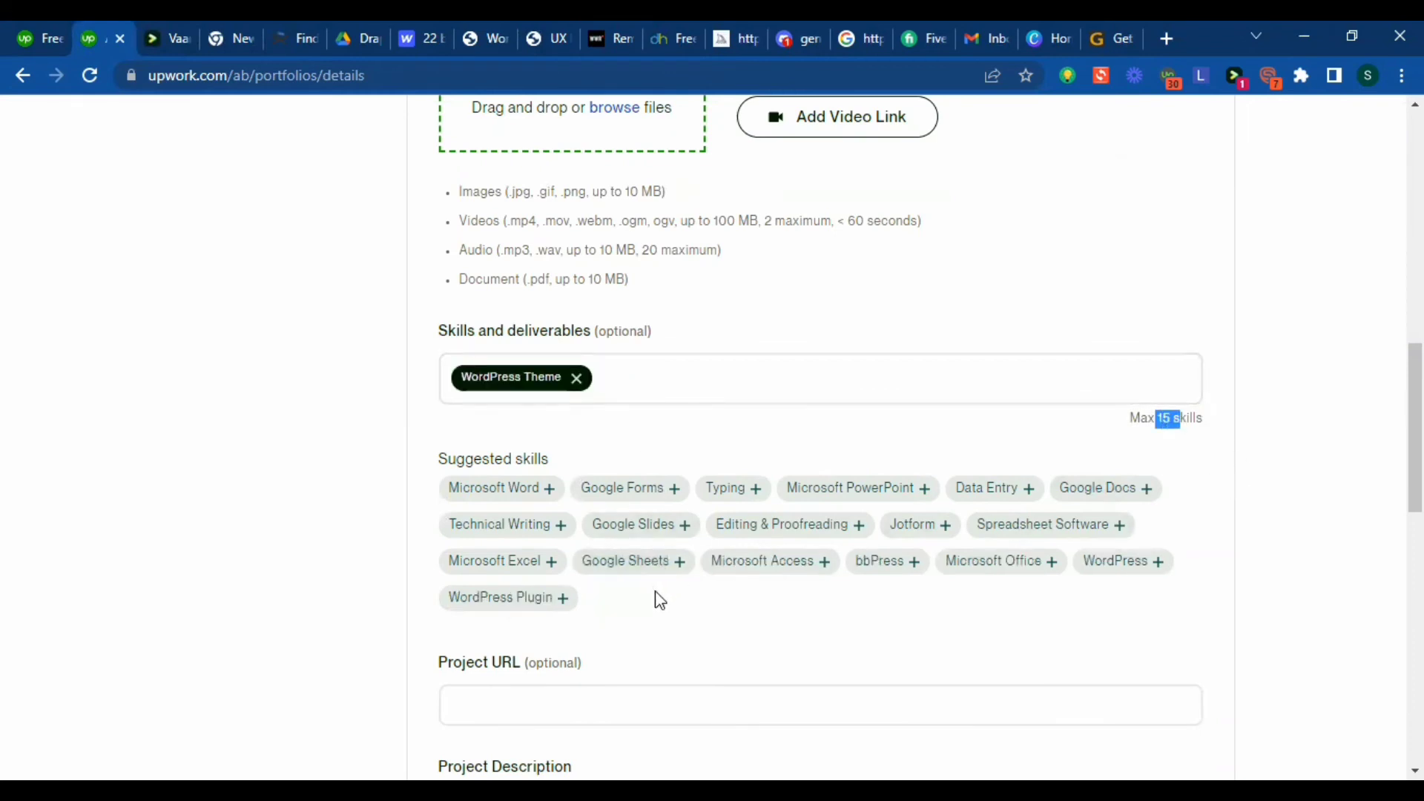
scroll(517, 593, "up", 1)
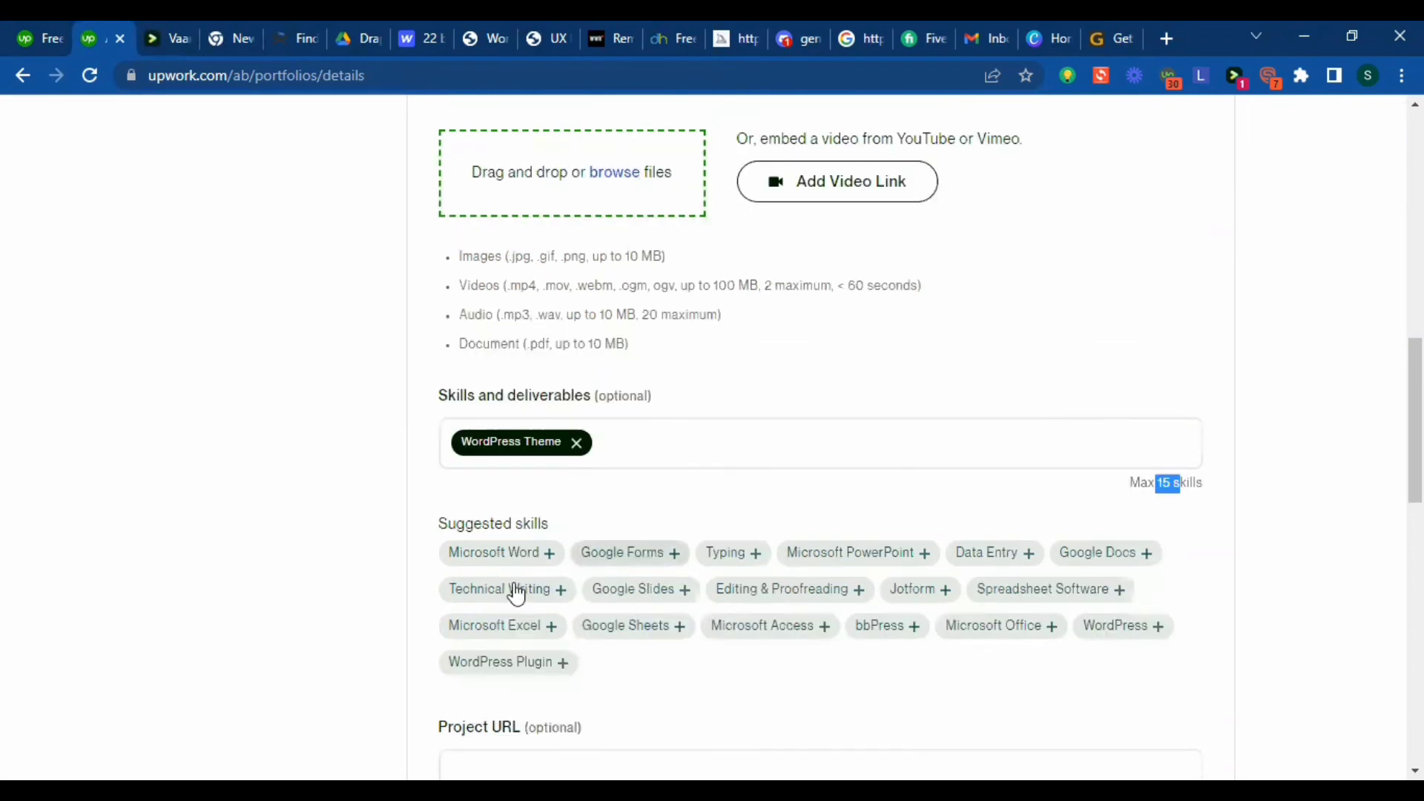
left_click(493, 668)
left_click(1110, 628)
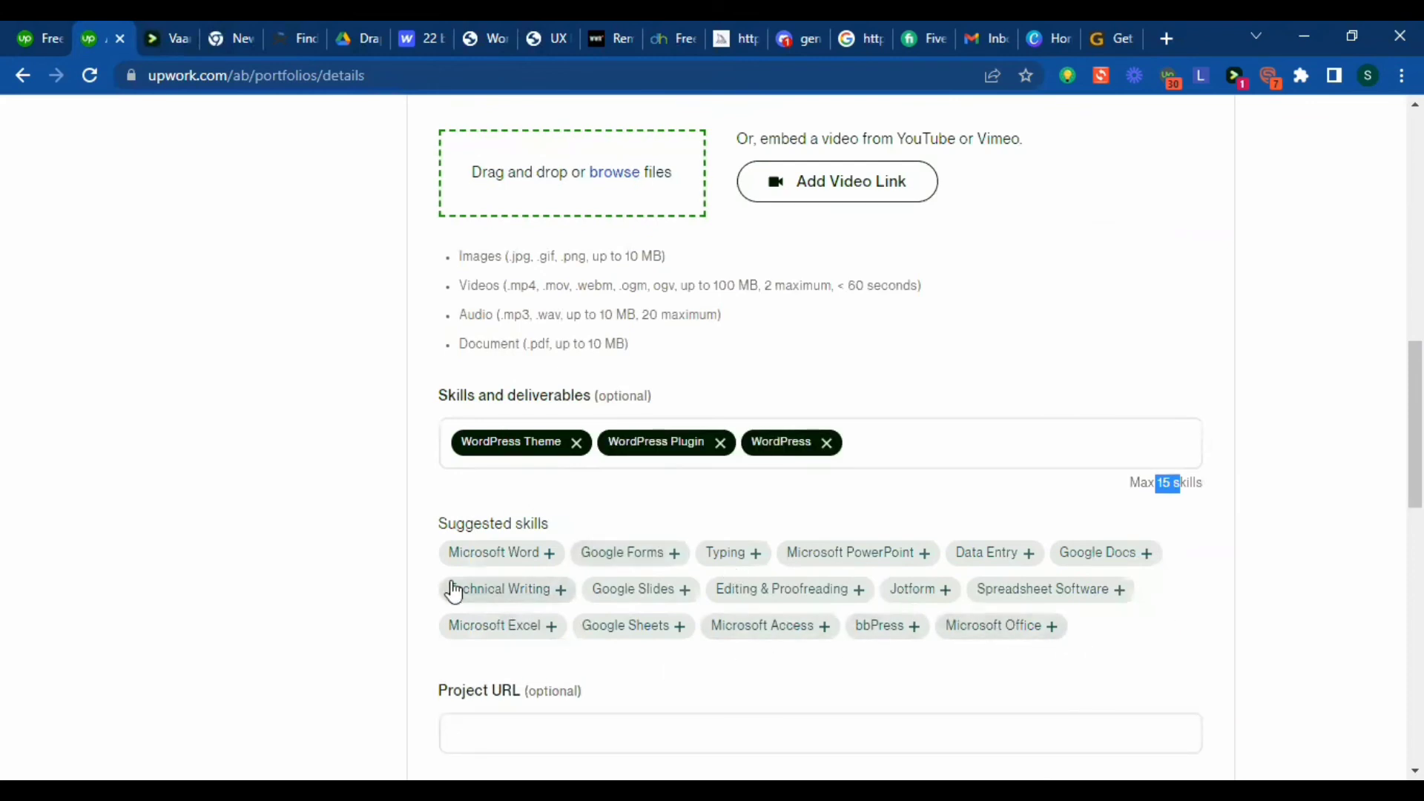
left_click(936, 457)
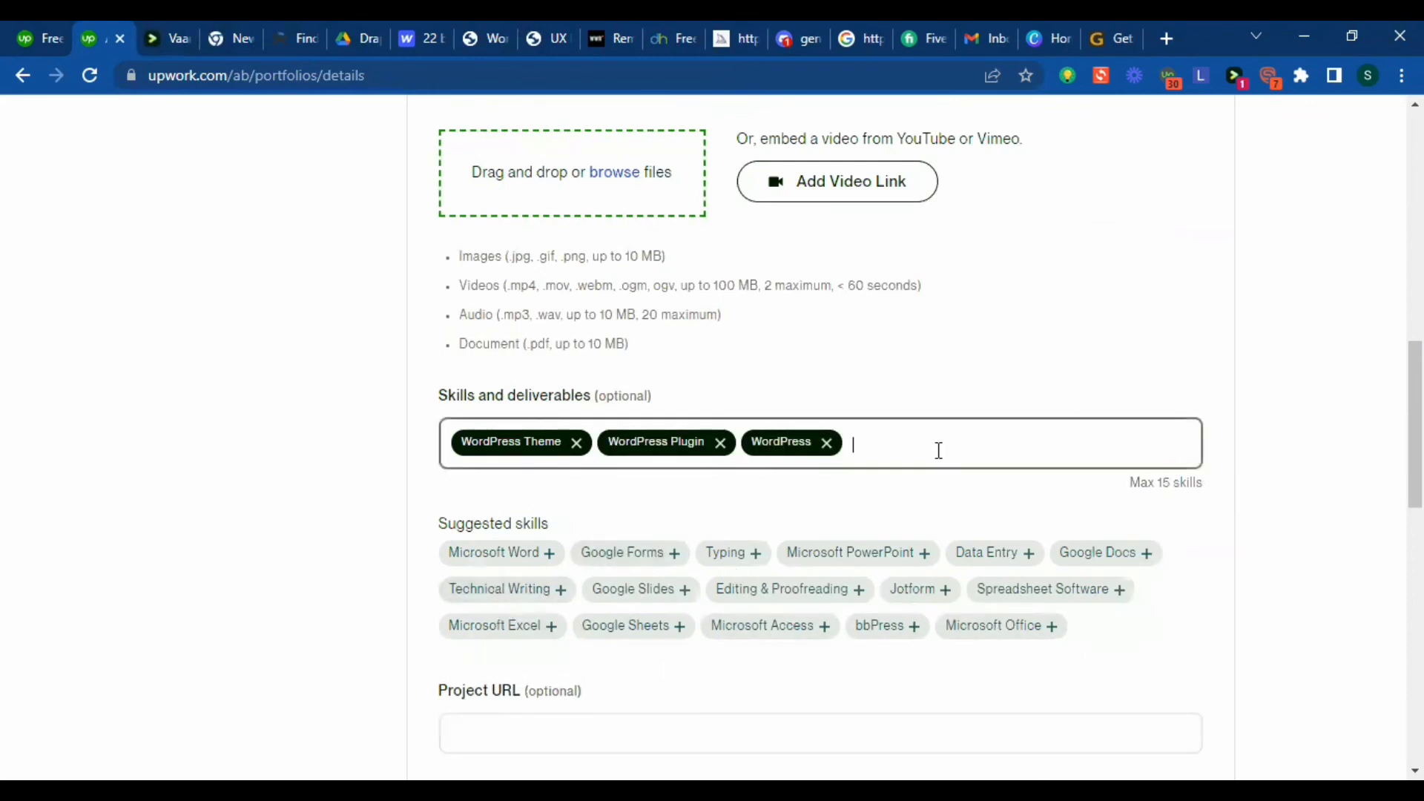
double_click(1160, 480)
left_click(1166, 442)
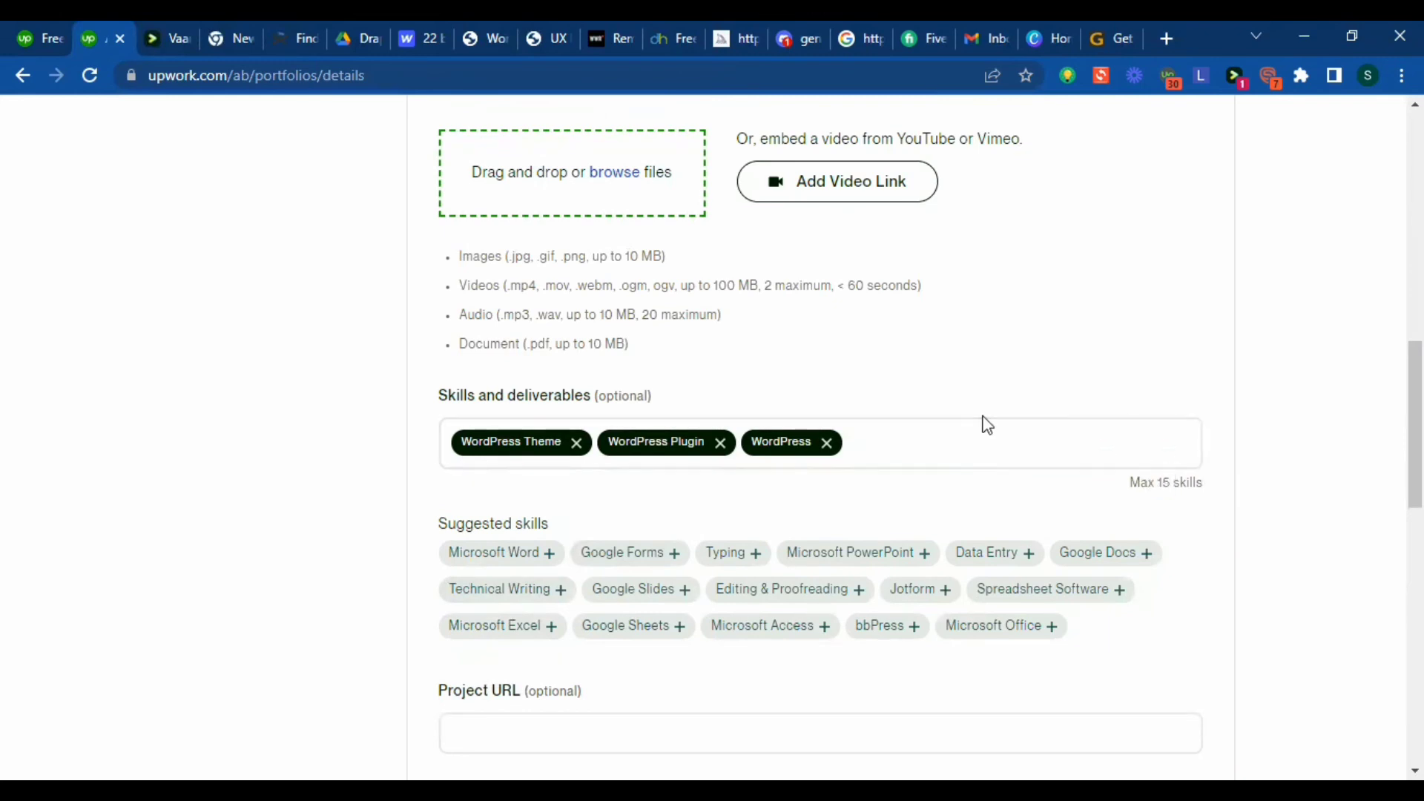
Look over the Project URL and Project Description fields, then check the uploaded images in the project details
scroll(1039, 442, "down", 5)
left_click(483, 323)
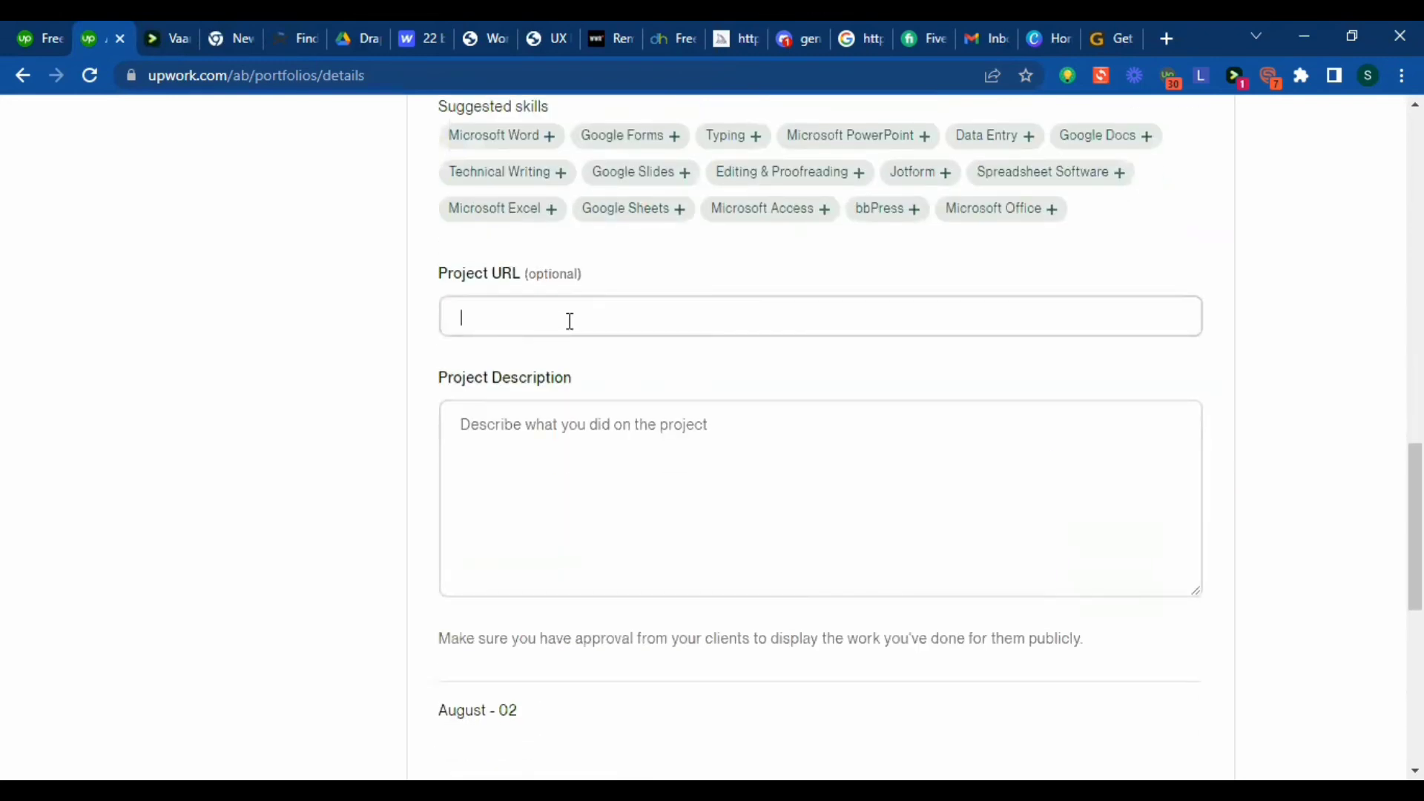
left_click_drag(426, 281, 534, 285)
left_click(601, 321)
left_click(553, 434)
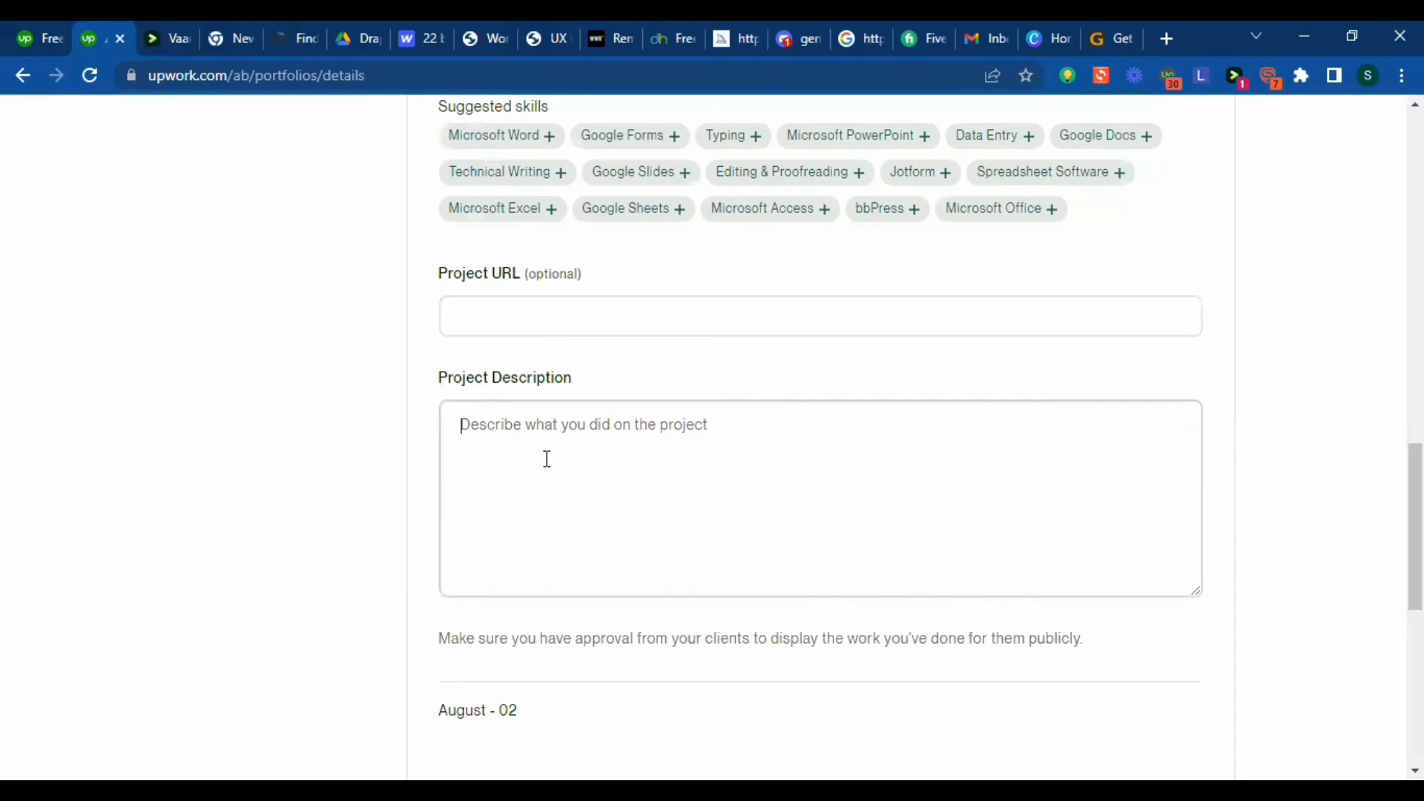
scroll(697, 494, "down", 1)
scroll(697, 495, "down", 2)
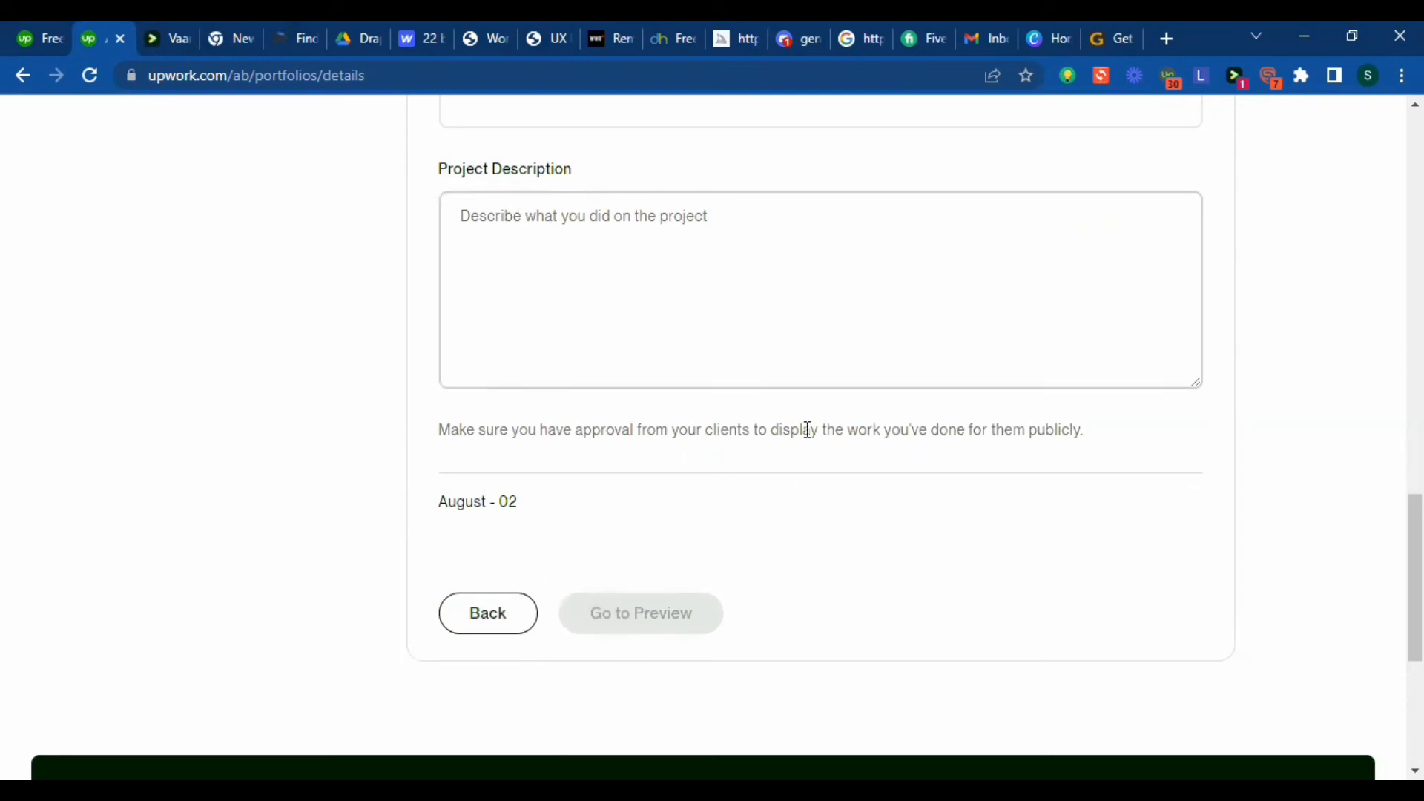
scroll(801, 416, "up", 15)
scroll(801, 417, "up", 4)
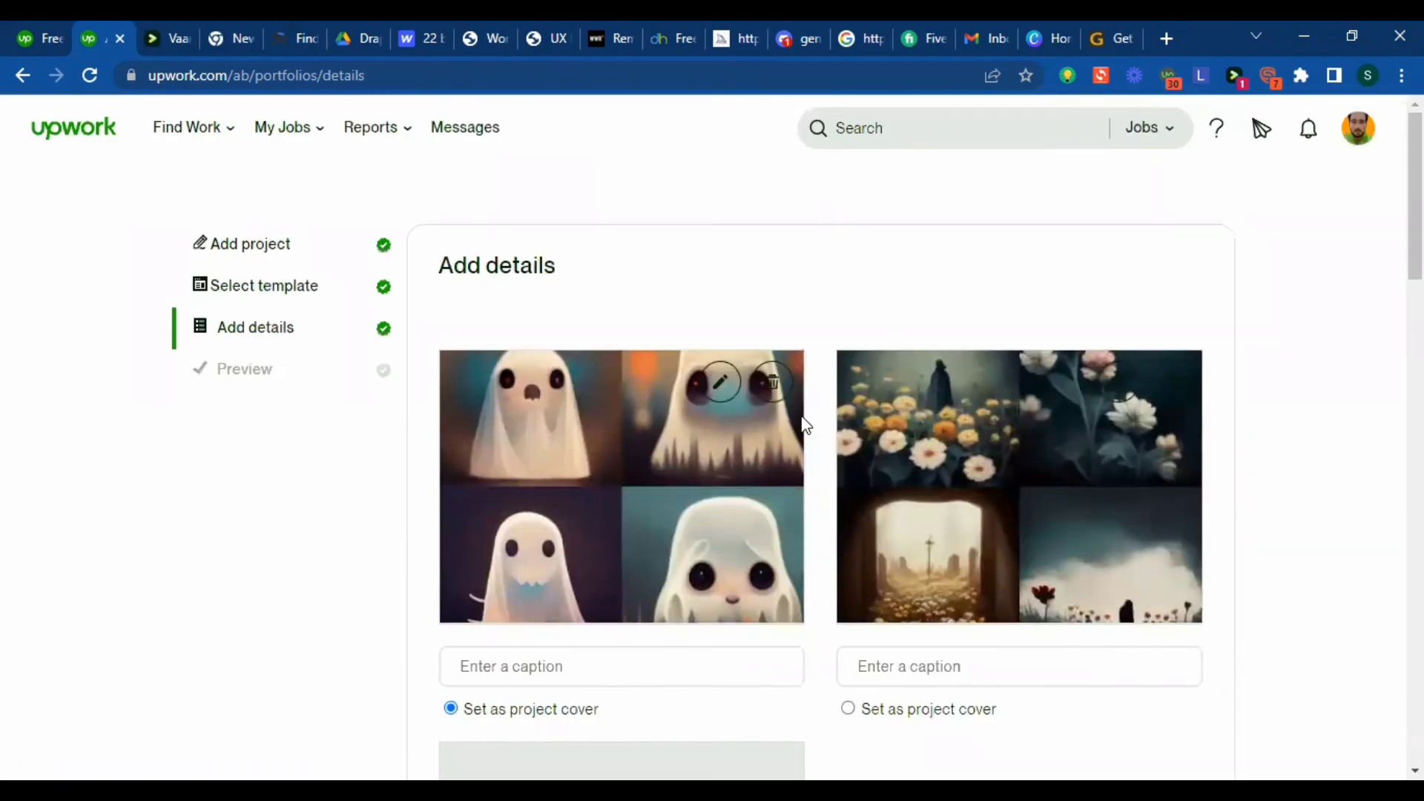